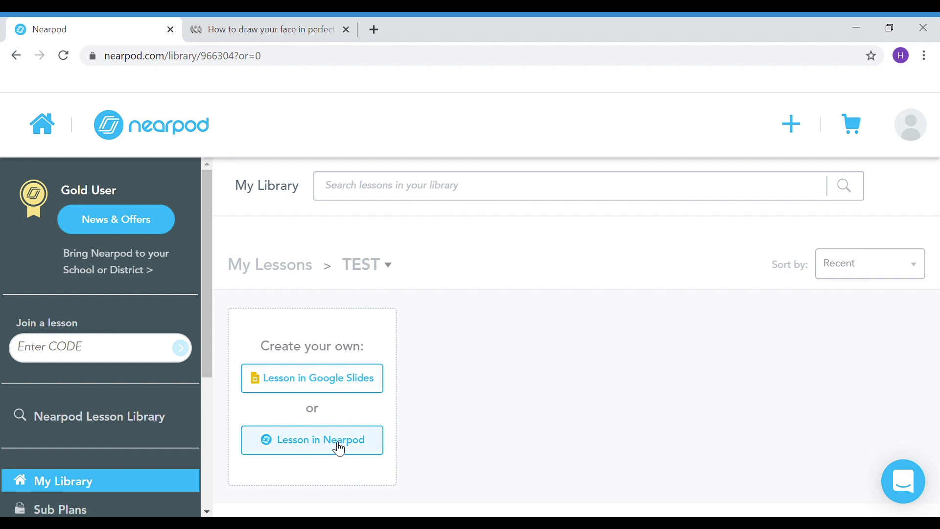
Create a new lesson named 'Portraits' and bring up Add Content types for its first slide.
{"action": "left_click", "coordinate": [340, 446]}
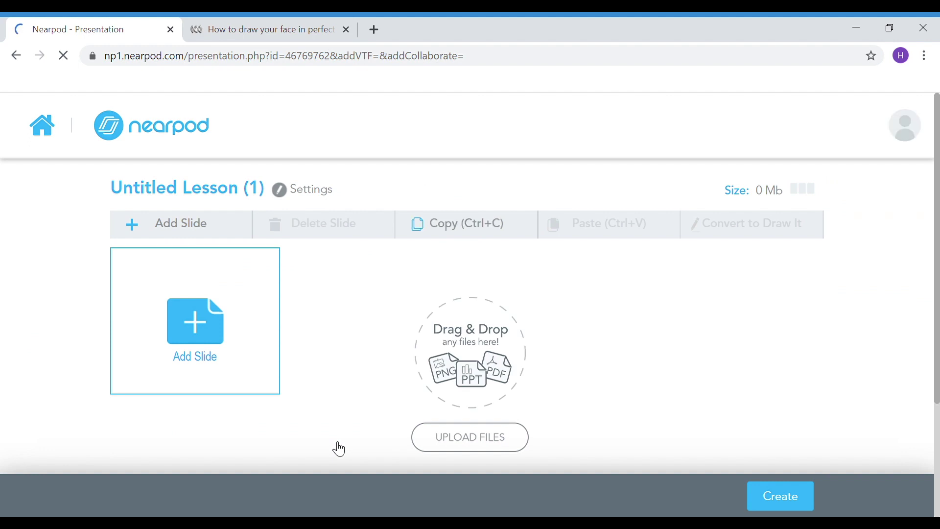
{"action": "left_click", "coordinate": [264, 198]}
{"action": "type", "text": "Portraits"}
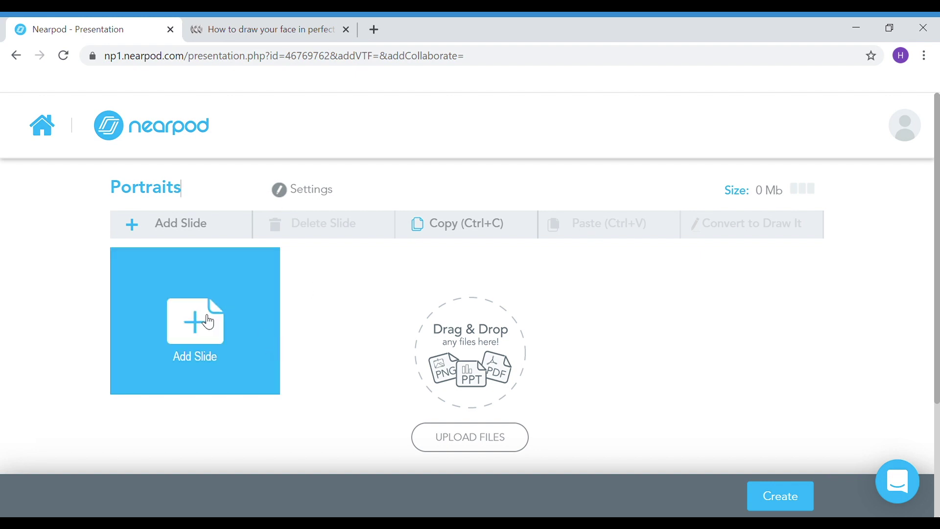
{"action": "left_click", "coordinate": [276, 346]}
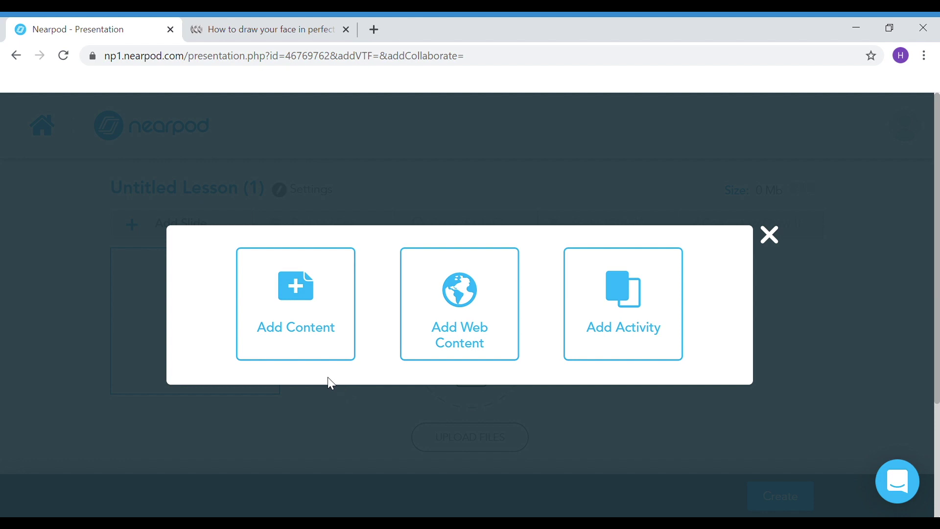
{"action": "left_click", "coordinate": [311, 304]}
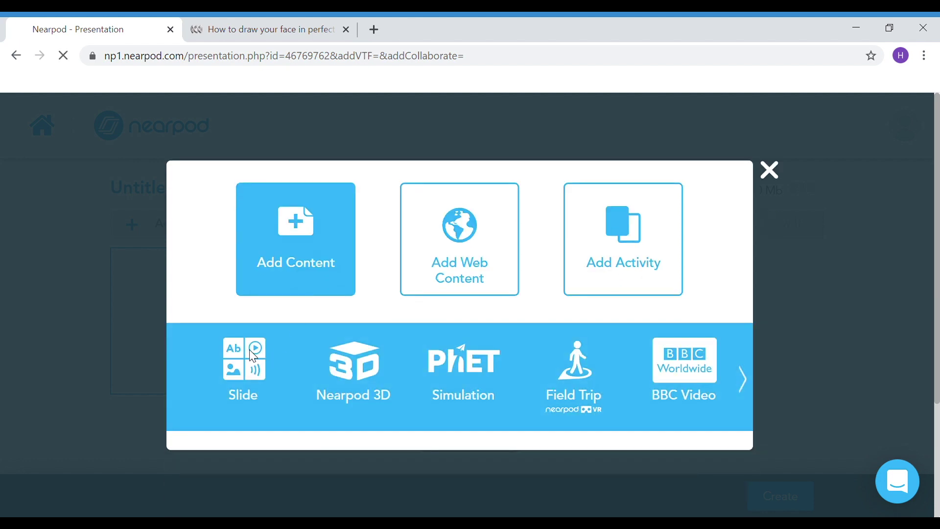
Make a 'Title + two elements' slide titled 'We are learning to create more realistic portraits using guides'.
{"action": "left_click", "coordinate": [256, 359]}
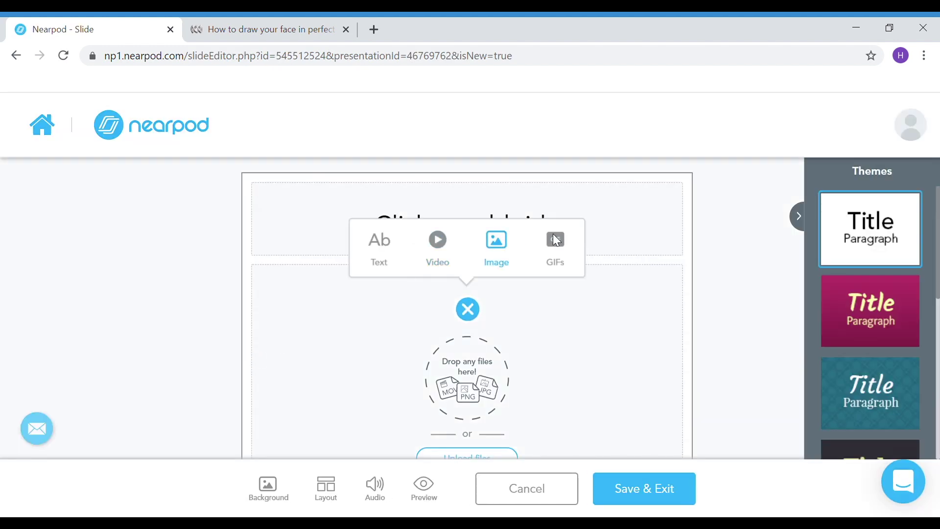
{"action": "left_click", "coordinate": [333, 487]}
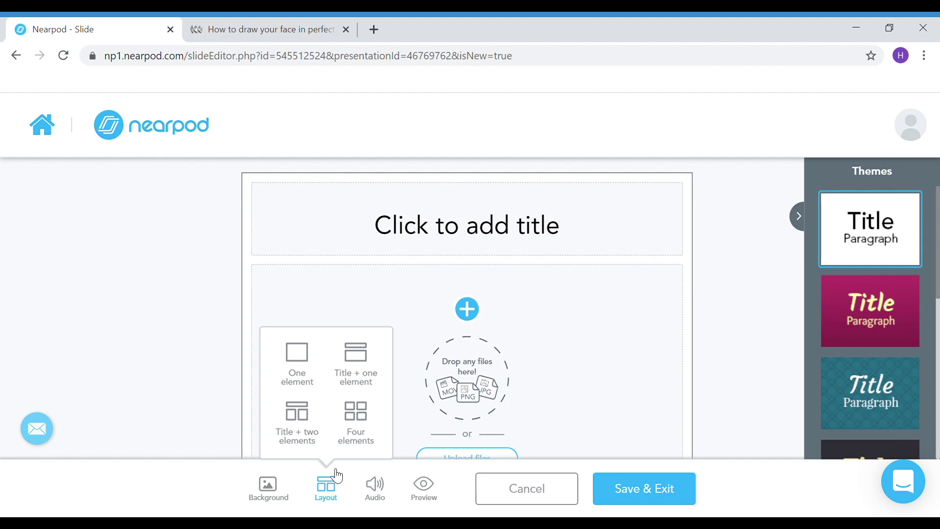
{"action": "left_click", "coordinate": [307, 417]}
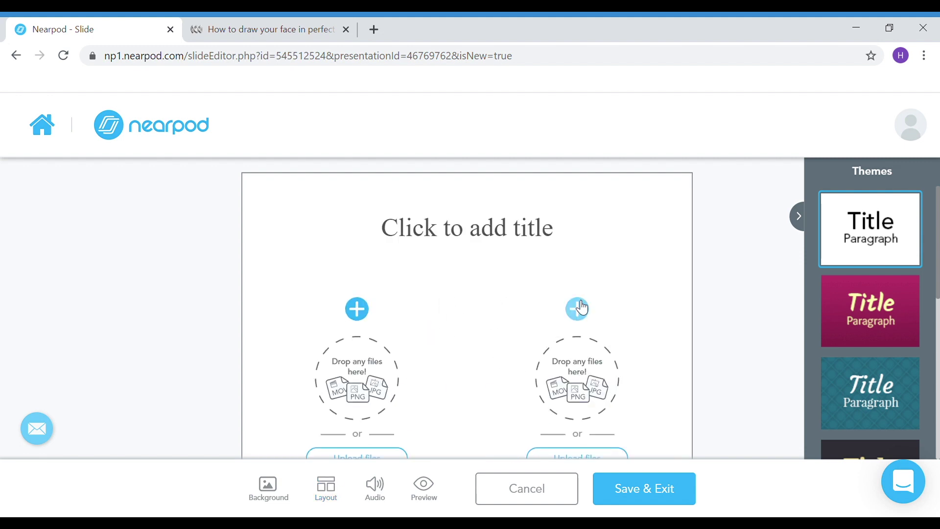
{"action": "left_click", "coordinate": [523, 242]}
{"action": "type", "text": "W"}
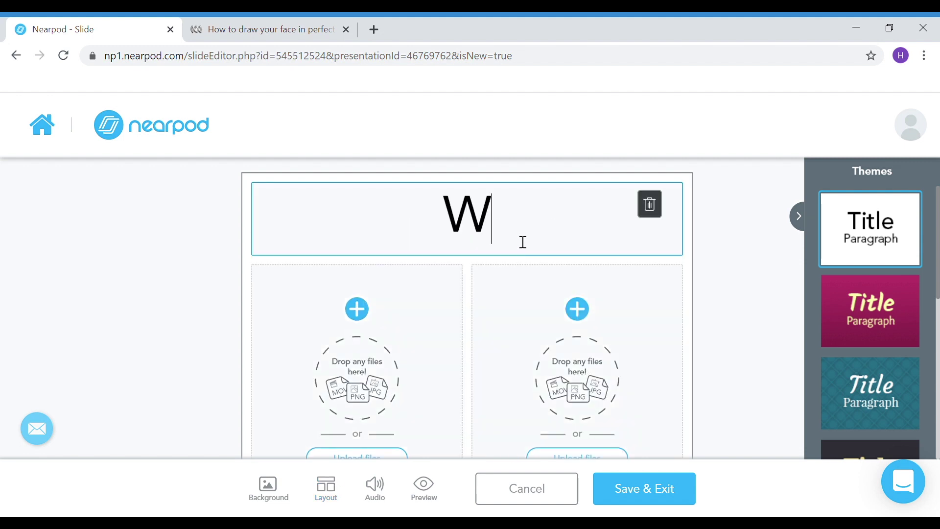
{"action": "type", "text": "e are "}
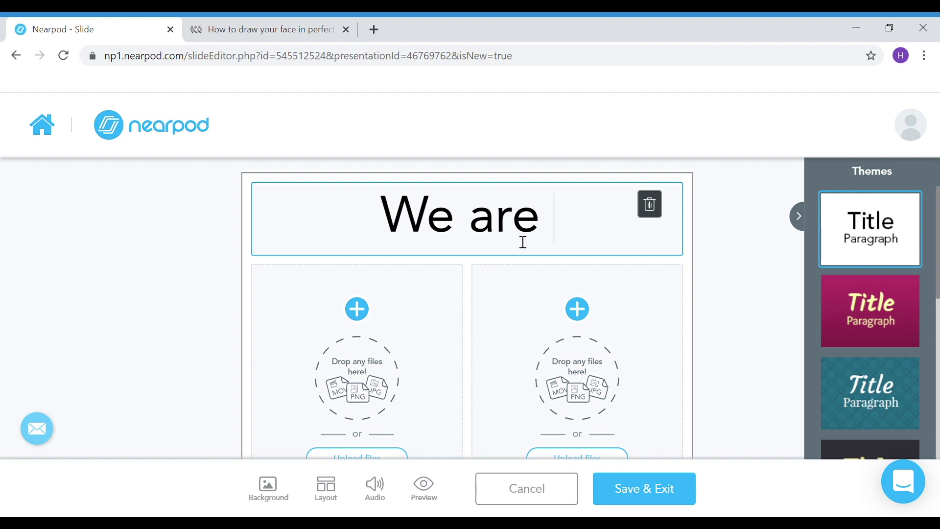
{"action": "type", "text": "learning to cr"}
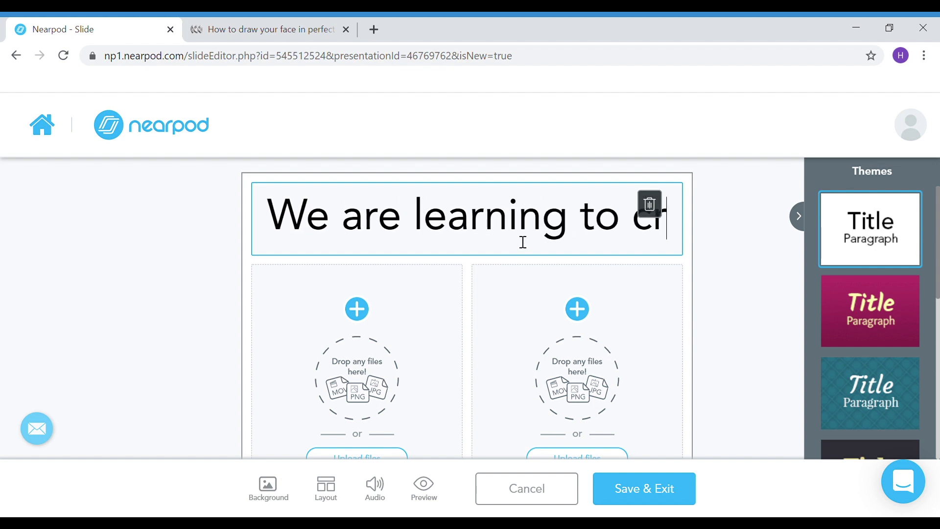
{"action": "type", "text": "eate more re"}
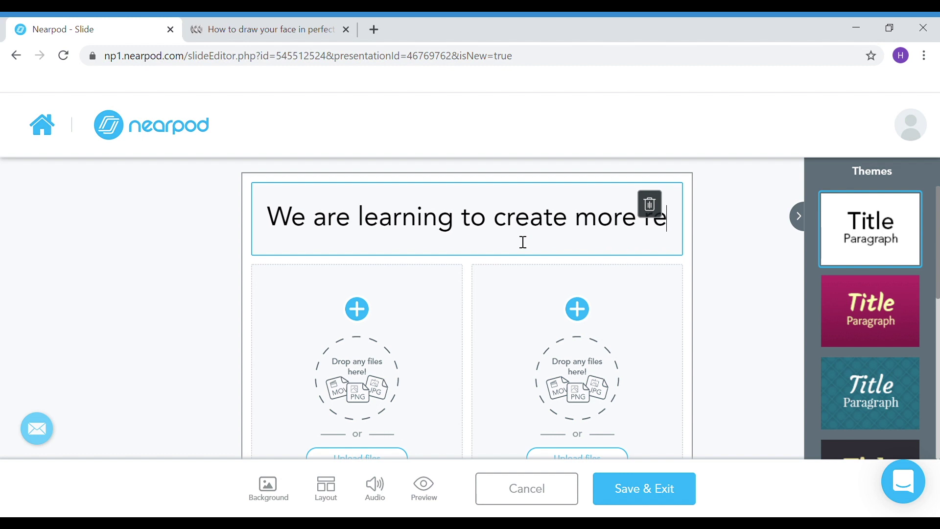
{"action": "type", "text": "alistic"}
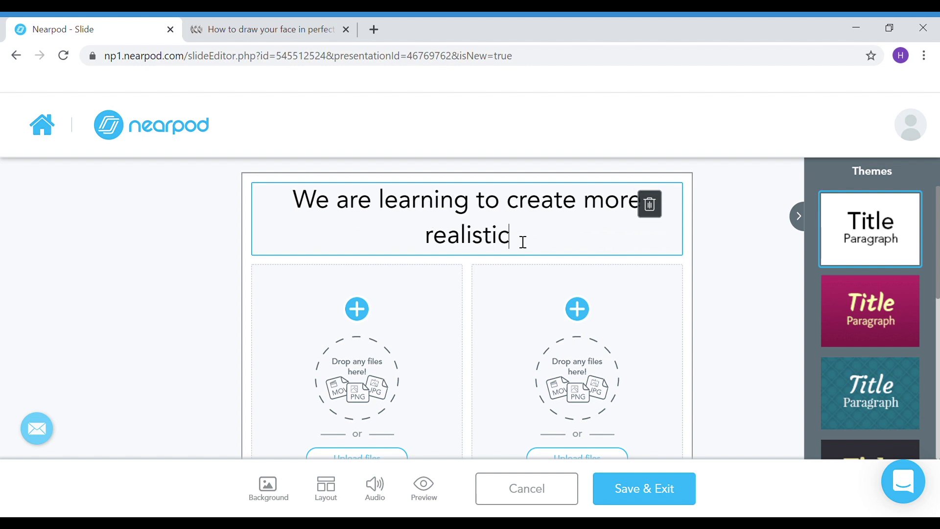
{"action": "type", "text": " portraits "}
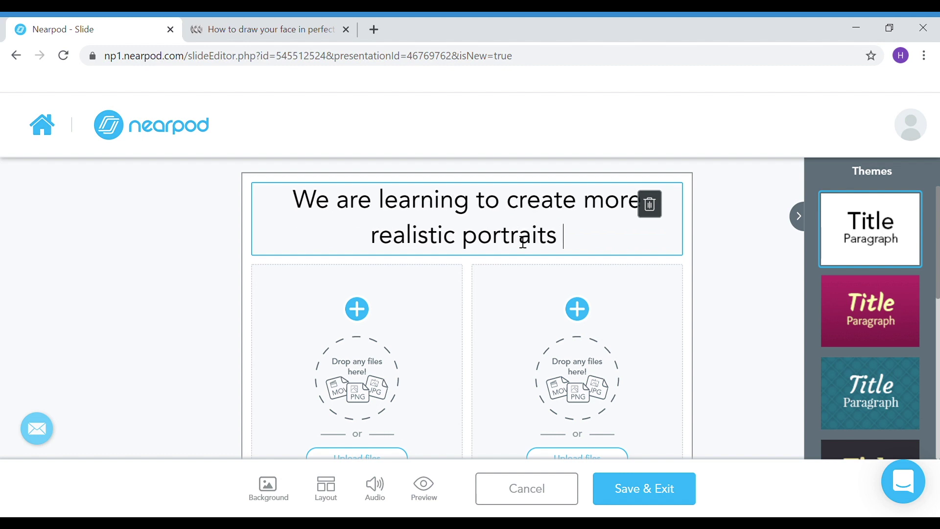
{"action": "type", "text": "using guides"}
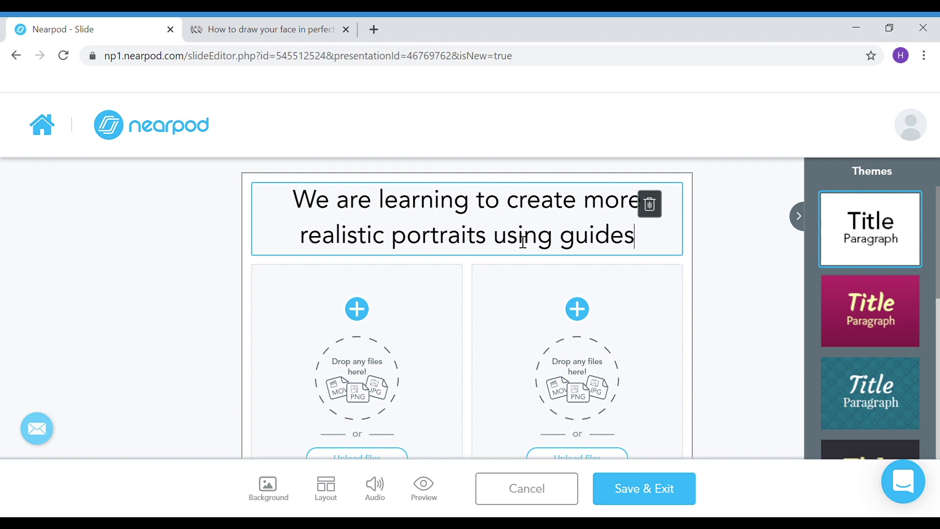
Turn the left box into text and paste the six-item bulleted task list.
{"action": "left_click", "coordinate": [364, 314]}
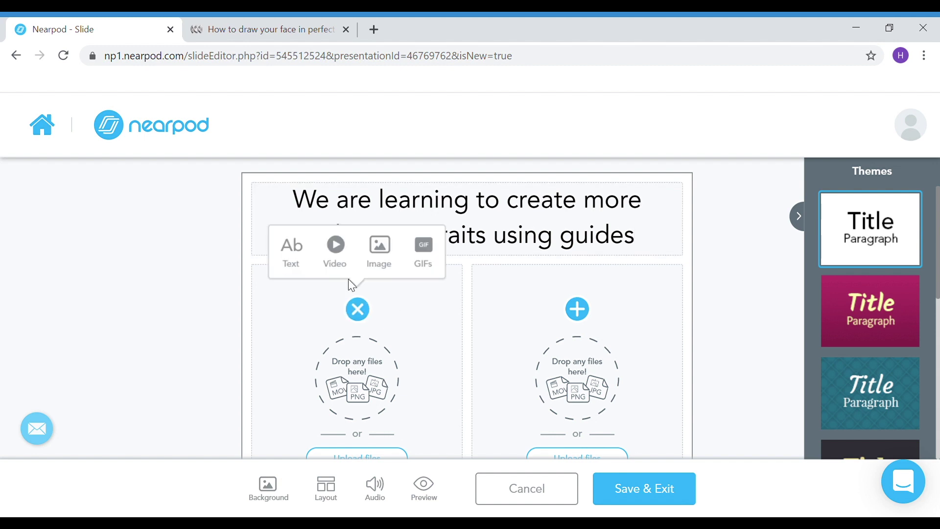
{"action": "left_click", "coordinate": [291, 247]}
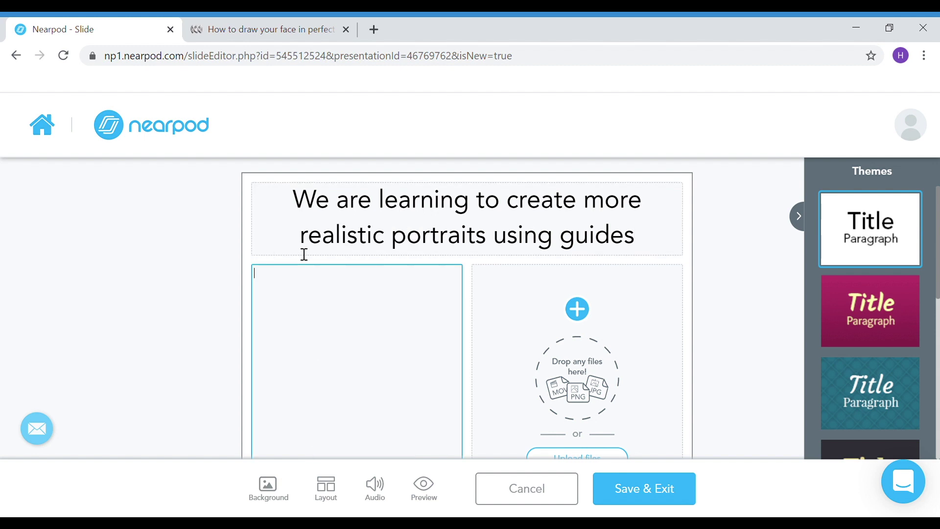
{"action": "left_click", "coordinate": [325, 392]}
{"action": "key", "text": "ctrl+v"}
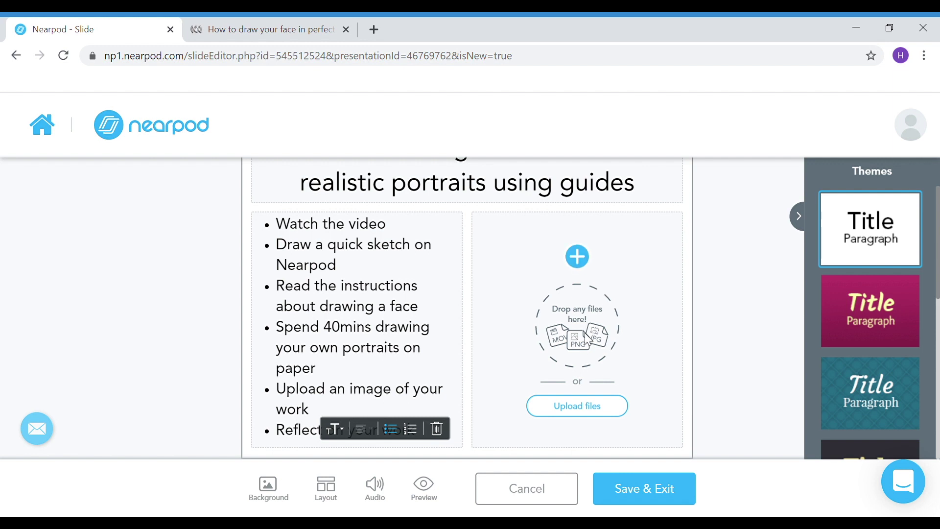
Upload the portrait guidelines sketch into the right box and save slide 1.
{"action": "left_click", "coordinate": [587, 410]}
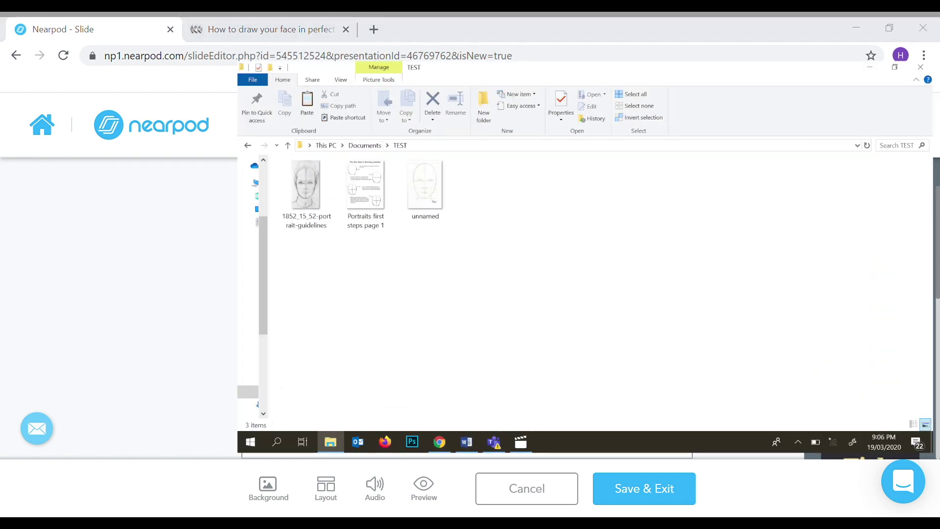
{"action": "left_click", "coordinate": [232, 150]}
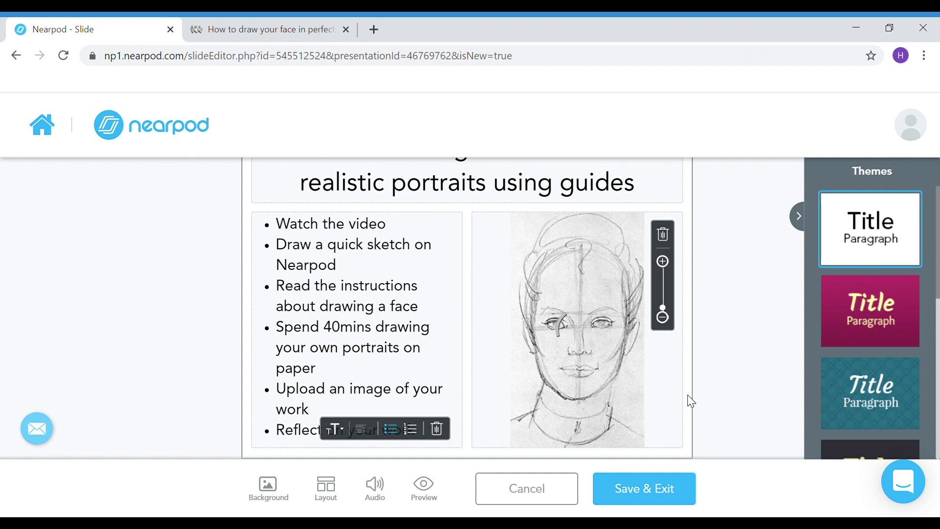
{"action": "left_click", "coordinate": [644, 498]}
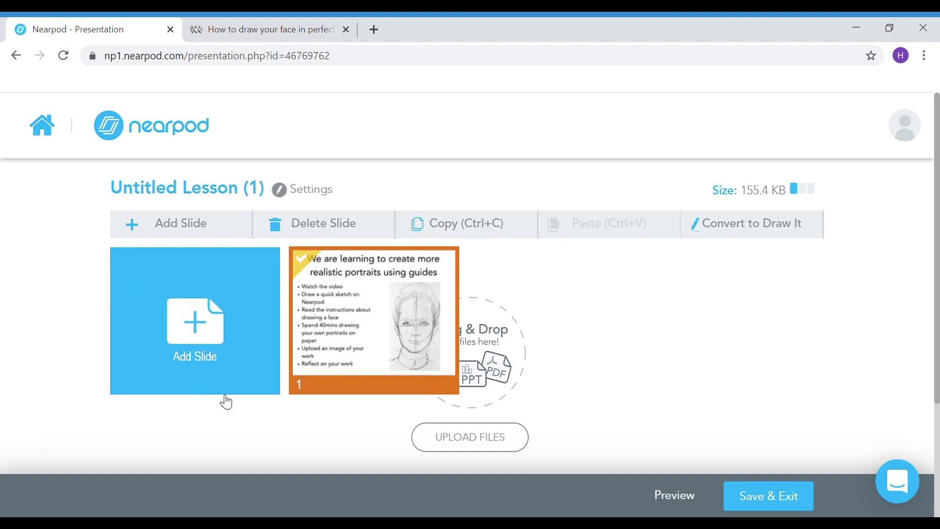
Add a Web Content slide using the copied ABC Education face-proportion page URL.
{"action": "left_click", "coordinate": [194, 316]}
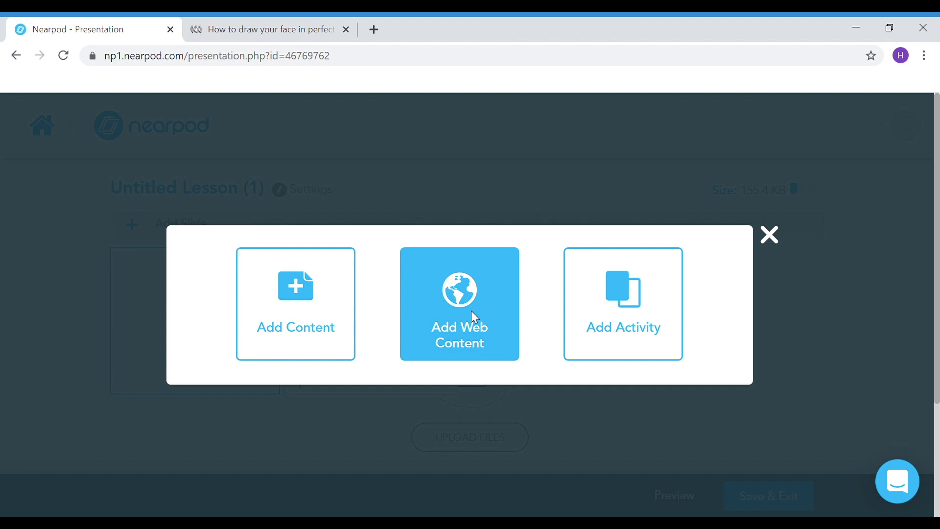
{"action": "left_click", "coordinate": [479, 319]}
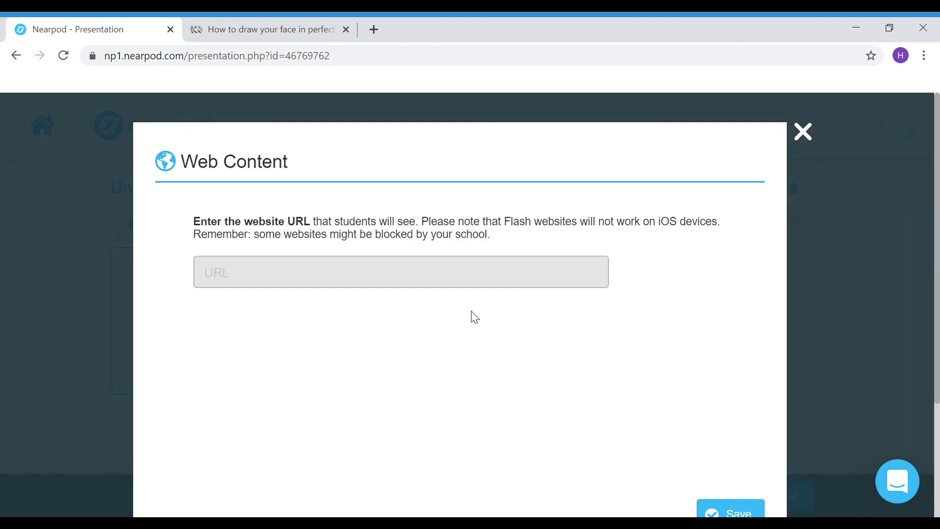
{"action": "left_click", "coordinate": [248, 30]}
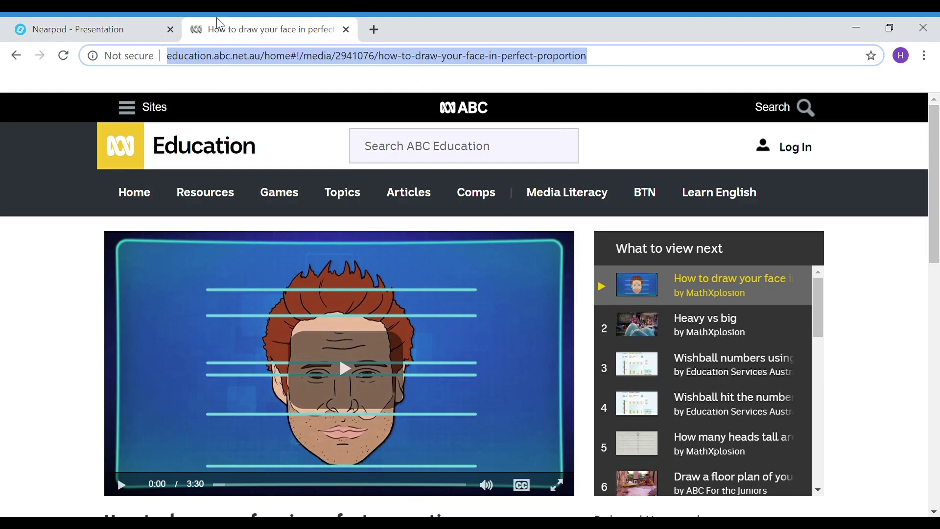
{"action": "left_click", "coordinate": [120, 29]}
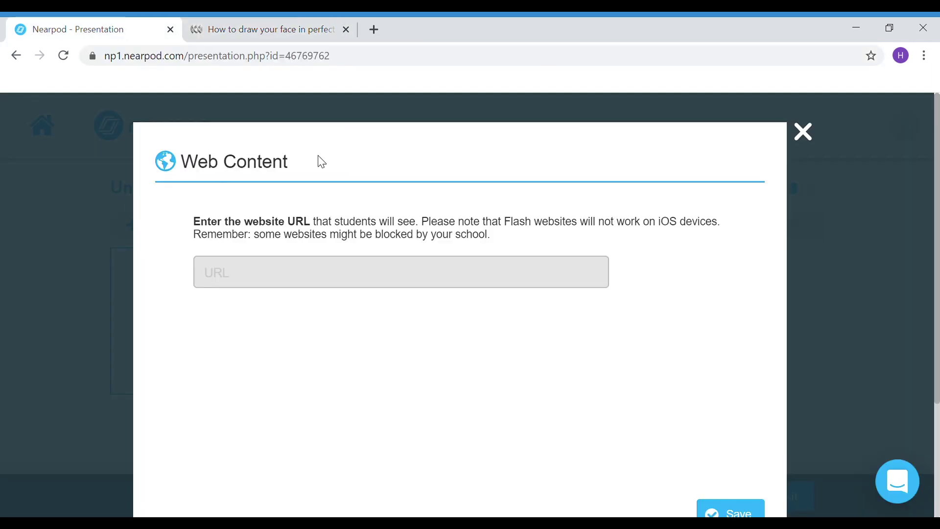
{"action": "left_click", "coordinate": [334, 277]}
{"action": "type", "text": "https://education.abc.net.au/home#!/media/2941076/how-to-draw-your-face-in-perfect-proportion"}
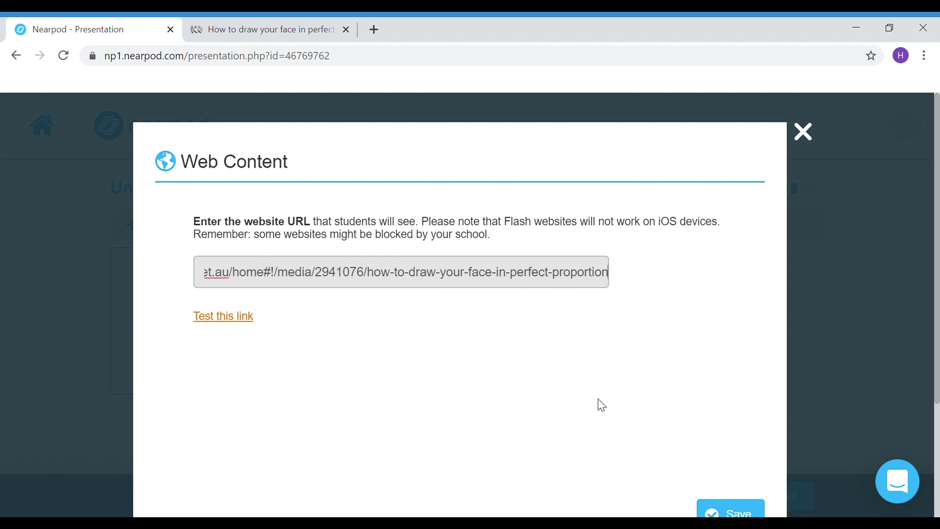
{"action": "left_click", "coordinate": [754, 512]}
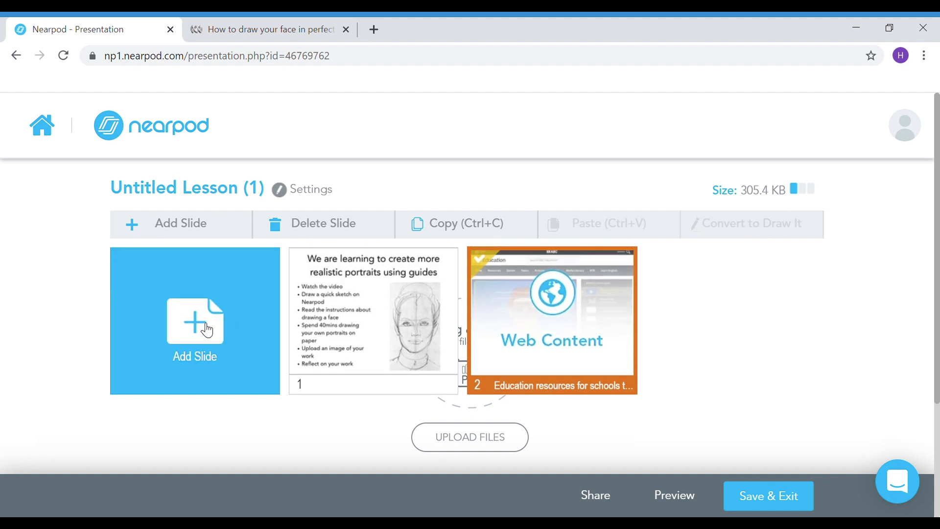
Create a Draw It activity with the instructions 'Draw a quick sketch'.
{"action": "left_click", "coordinate": [199, 323]}
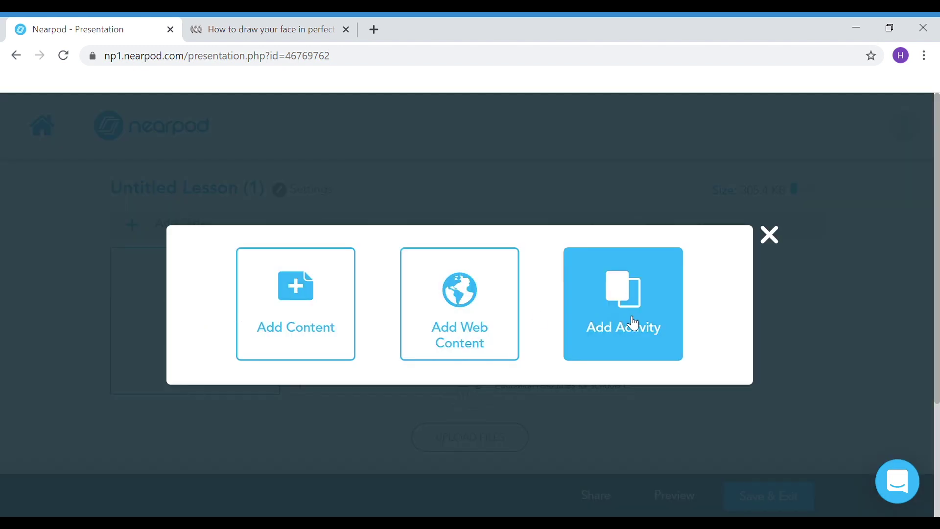
{"action": "left_click", "coordinate": [630, 309]}
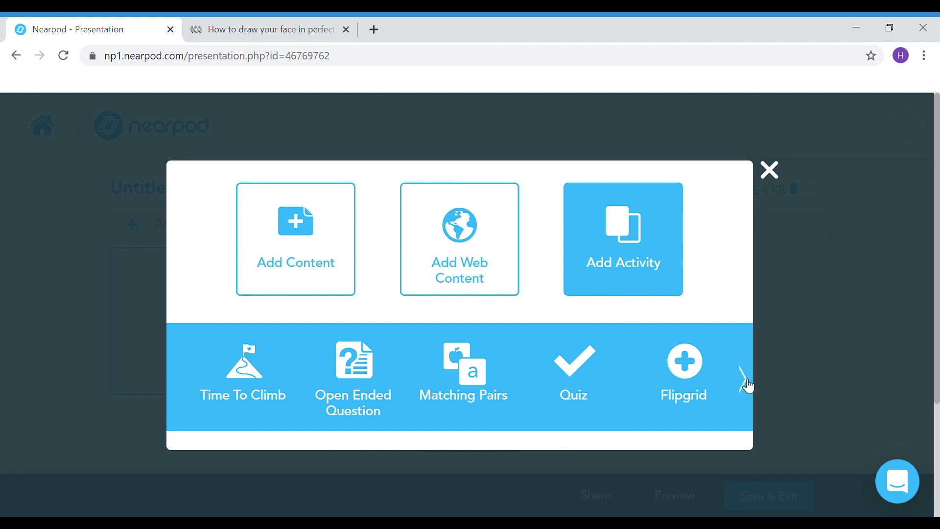
{"action": "left_click", "coordinate": [745, 381]}
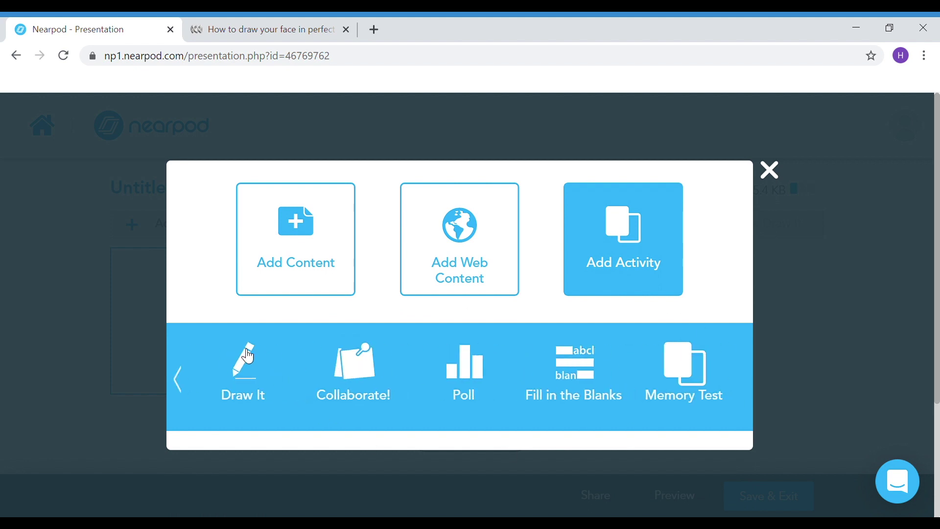
{"action": "left_click", "coordinate": [250, 366]}
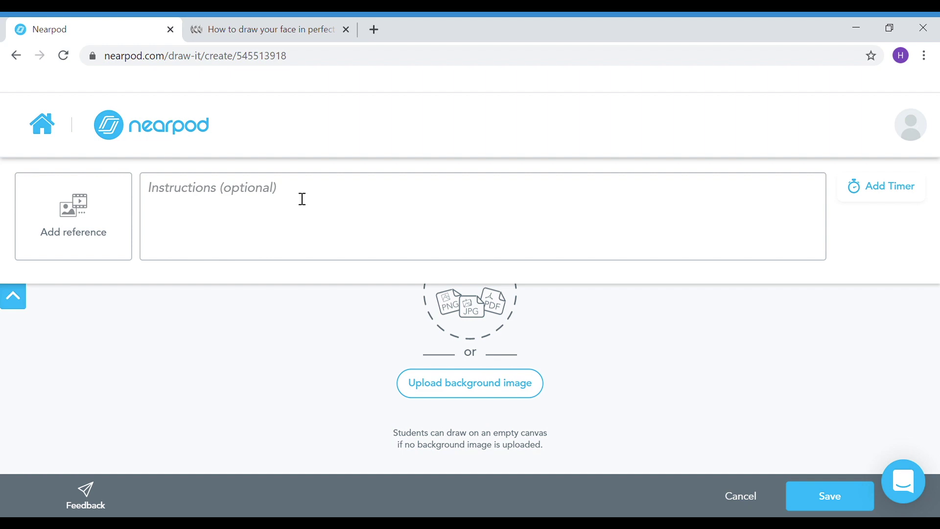
{"action": "left_click", "coordinate": [303, 199]}
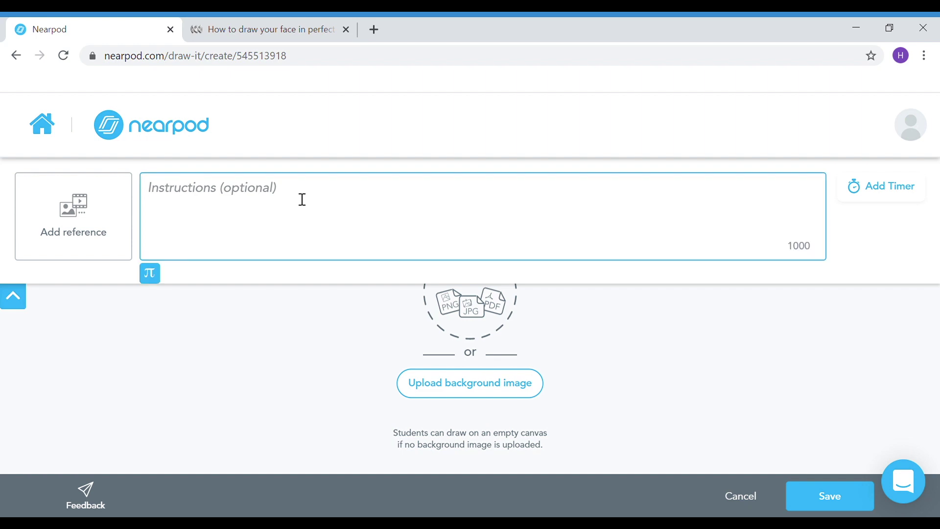
{"action": "type", "text": "Draw a "}
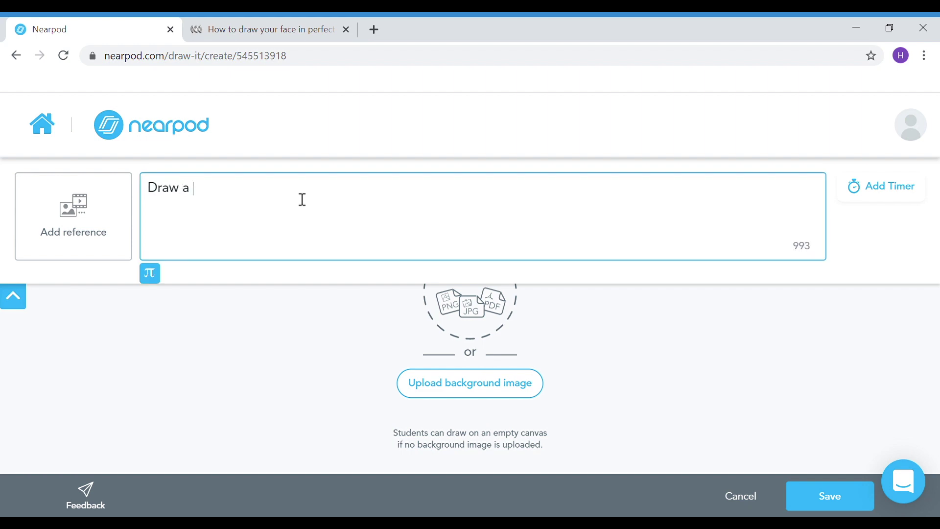
{"action": "type", "text": "quick sketch"}
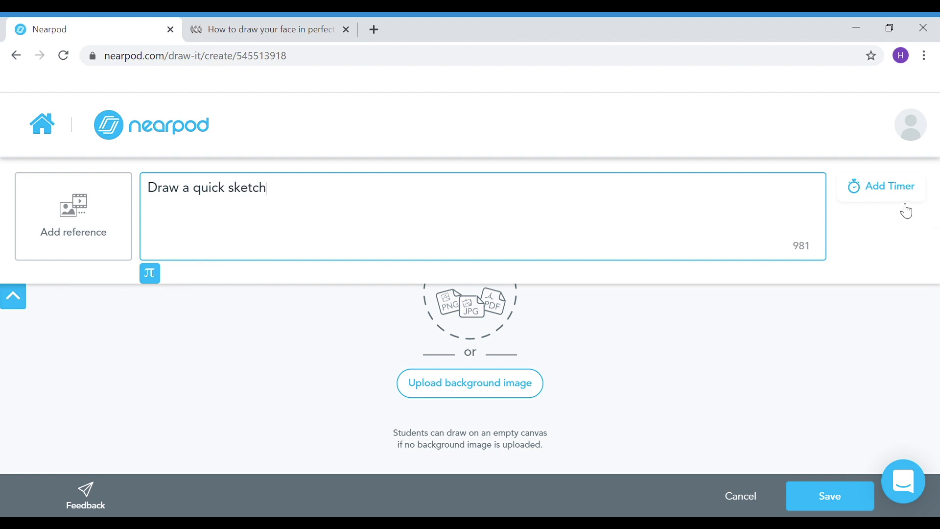
Give the Draw It activity a 2-minute timer.
{"action": "left_click", "coordinate": [901, 200]}
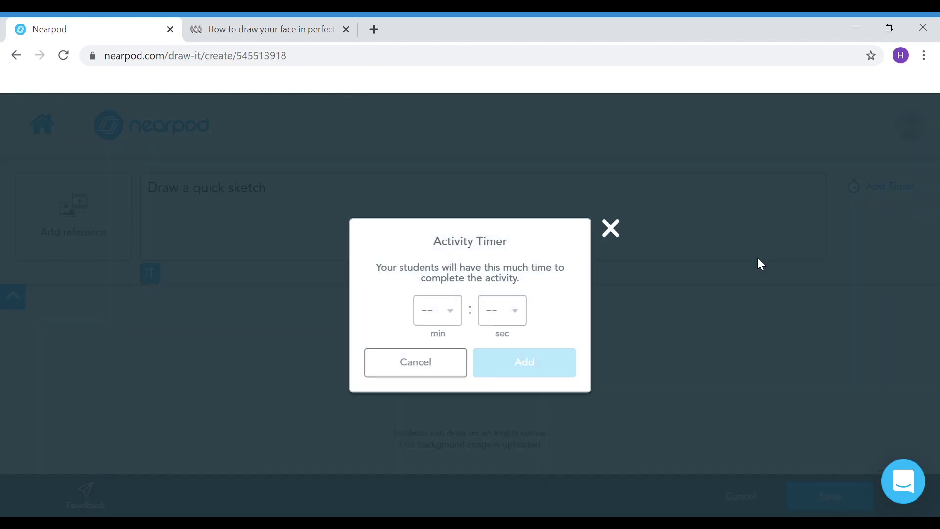
{"action": "left_click", "coordinate": [455, 310]}
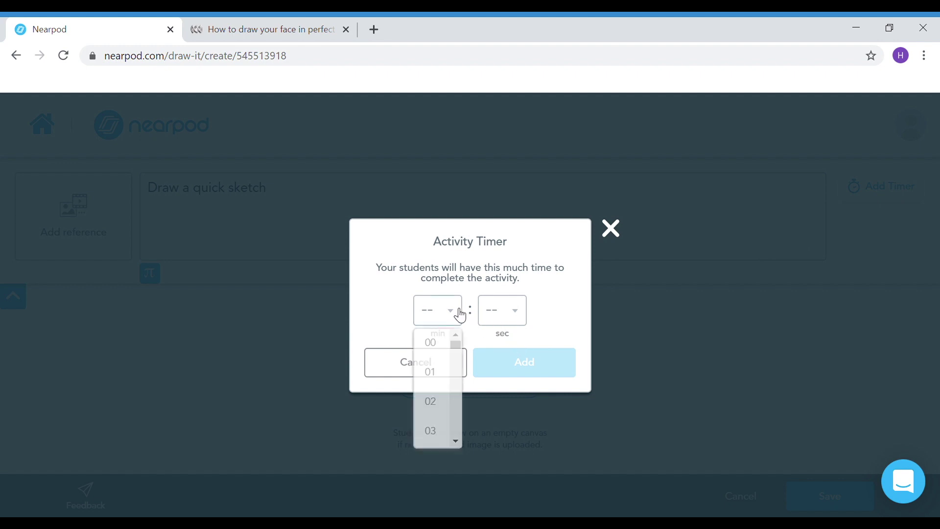
{"action": "left_click", "coordinate": [433, 399]}
{"action": "left_click", "coordinate": [521, 367]}
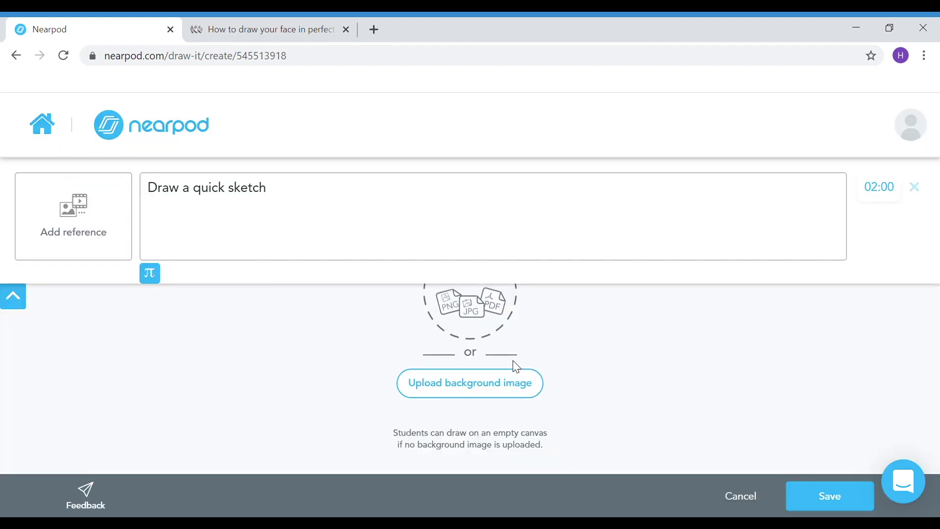
Attach a face-proportions guide drawing, found via a 'how to draw a face' search, as reference image.
{"action": "left_click", "coordinate": [86, 216]}
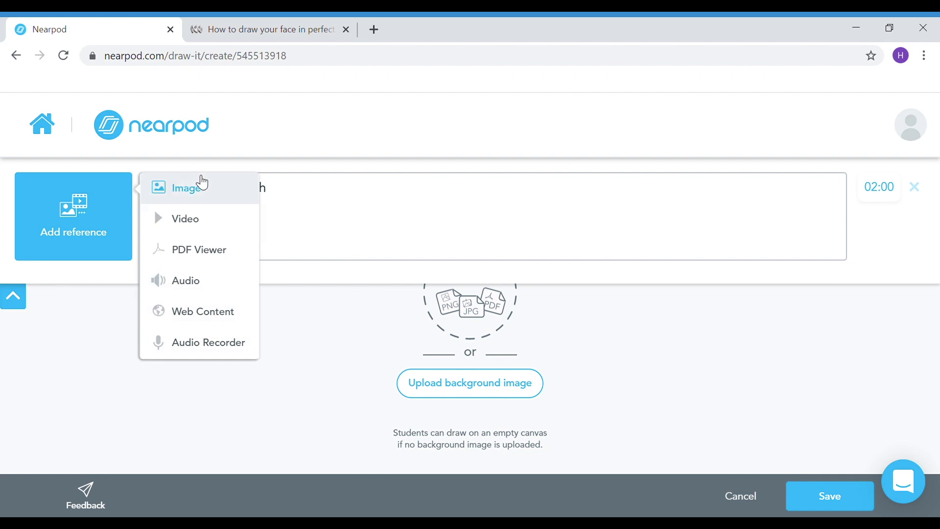
{"action": "left_click", "coordinate": [196, 188]}
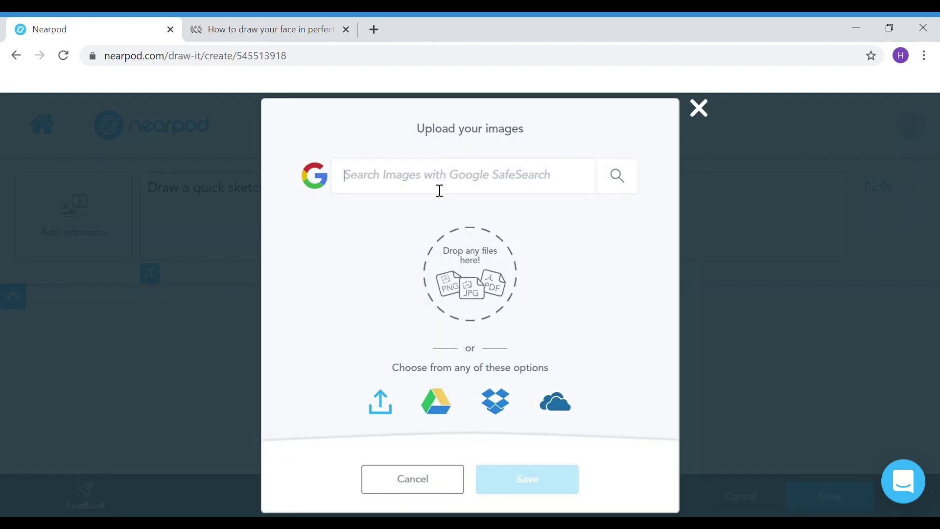
{"action": "type", "text": "how to d"}
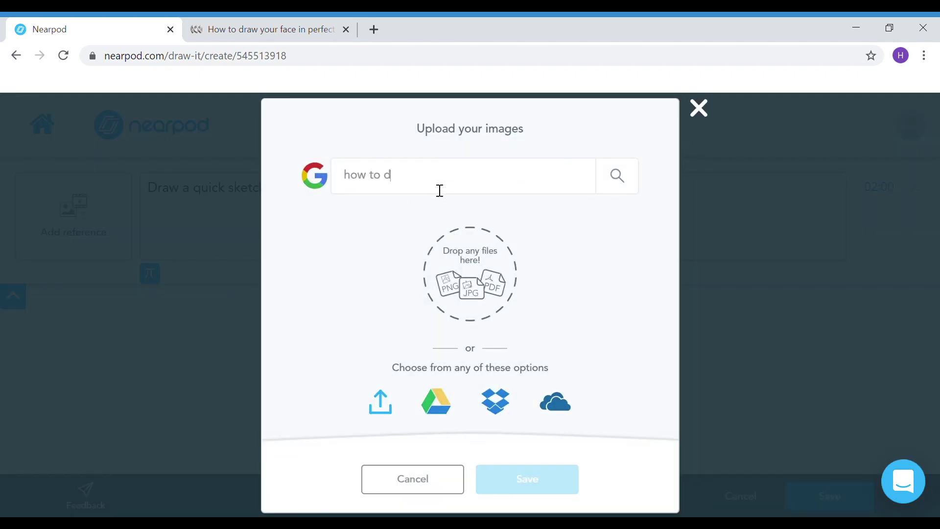
{"action": "type", "text": "raw a face"}
{"action": "left_click", "coordinate": [626, 189]}
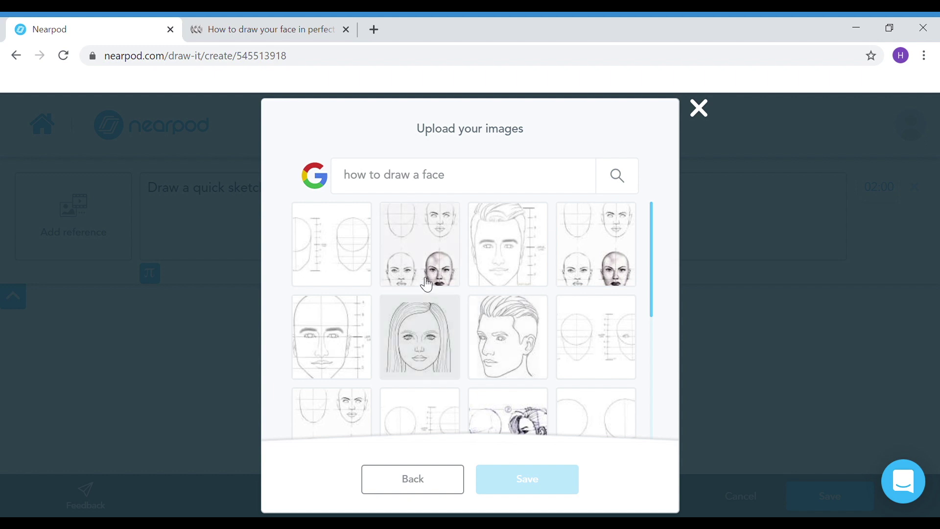
{"action": "left_click", "coordinate": [316, 335]}
{"action": "left_click", "coordinate": [520, 491]}
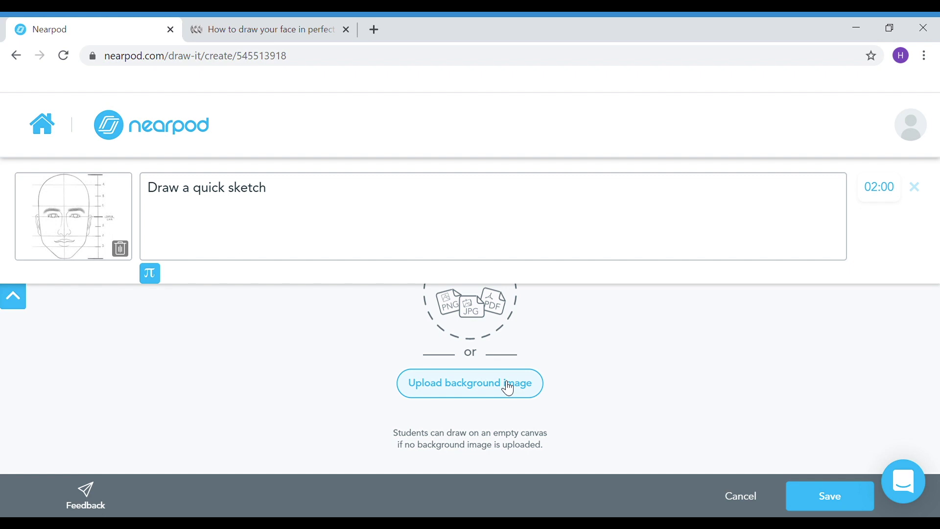
Set a blank head outline from a 'face template' search as canvas background and save the activity.
{"action": "left_click", "coordinate": [508, 389]}
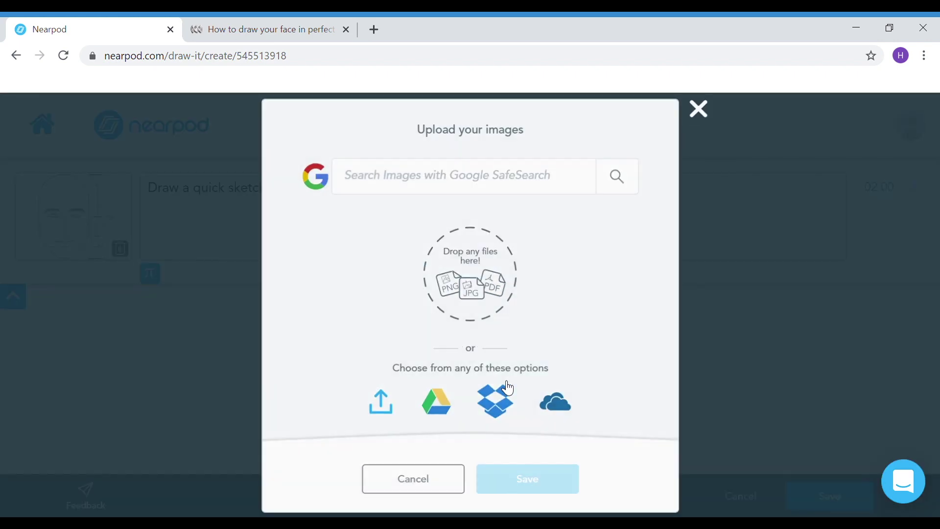
{"action": "left_click", "coordinate": [468, 184]}
{"action": "type", "text": "face tem"}
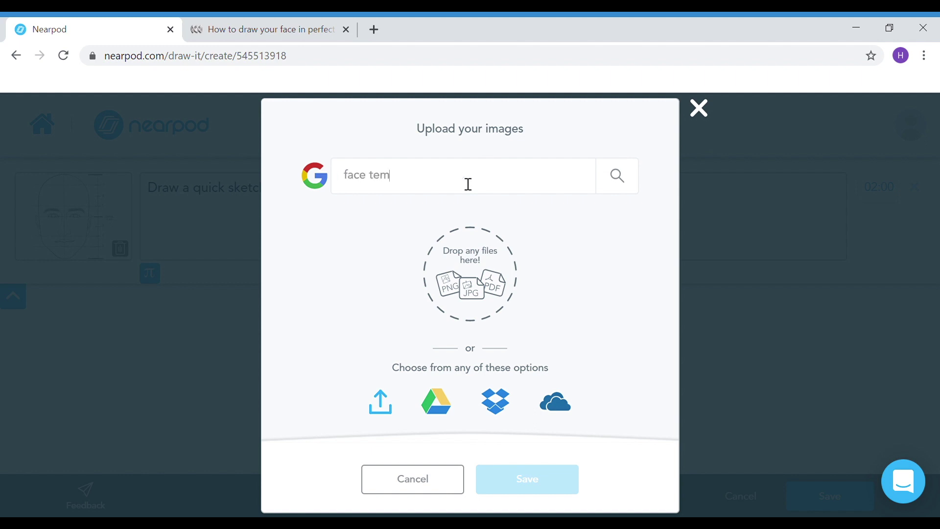
{"action": "type", "text": "plate"}
{"action": "left_click", "coordinate": [631, 179]}
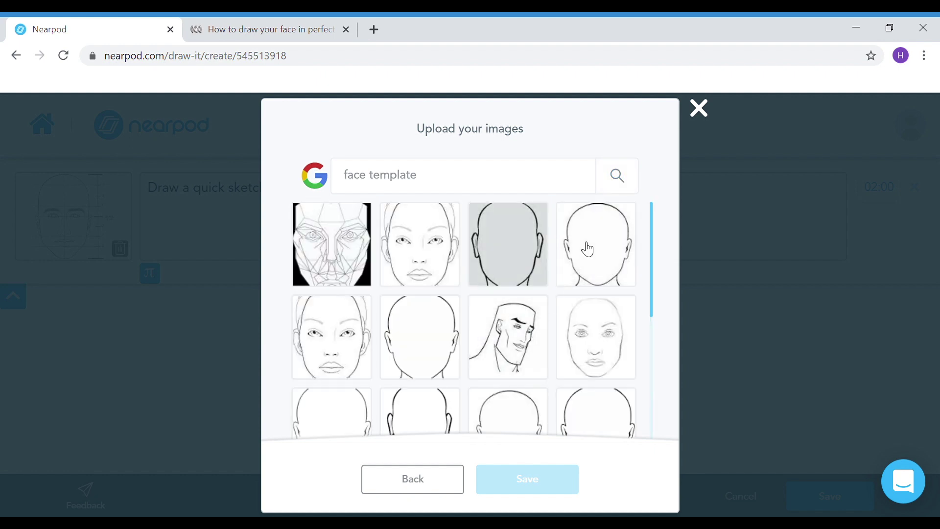
{"action": "left_click", "coordinate": [587, 248]}
{"action": "left_click", "coordinate": [530, 481]}
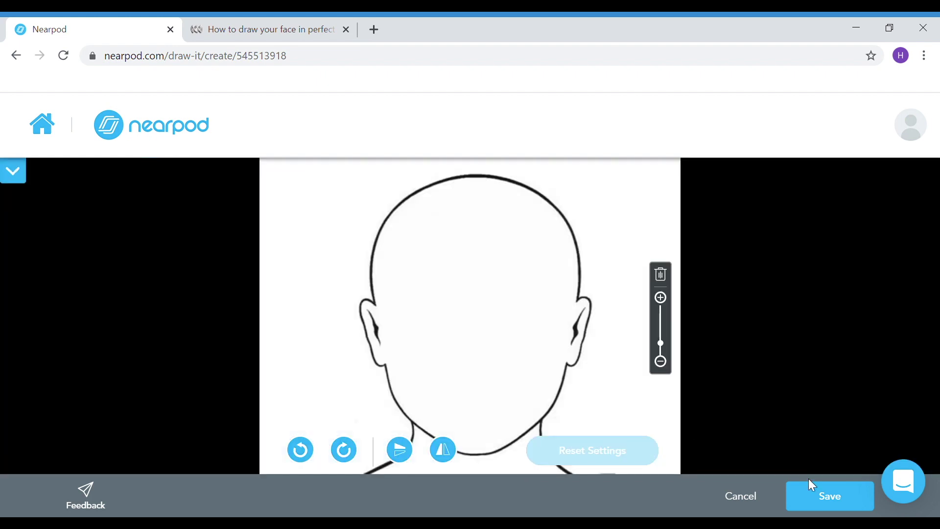
{"action": "left_click", "coordinate": [825, 502]}
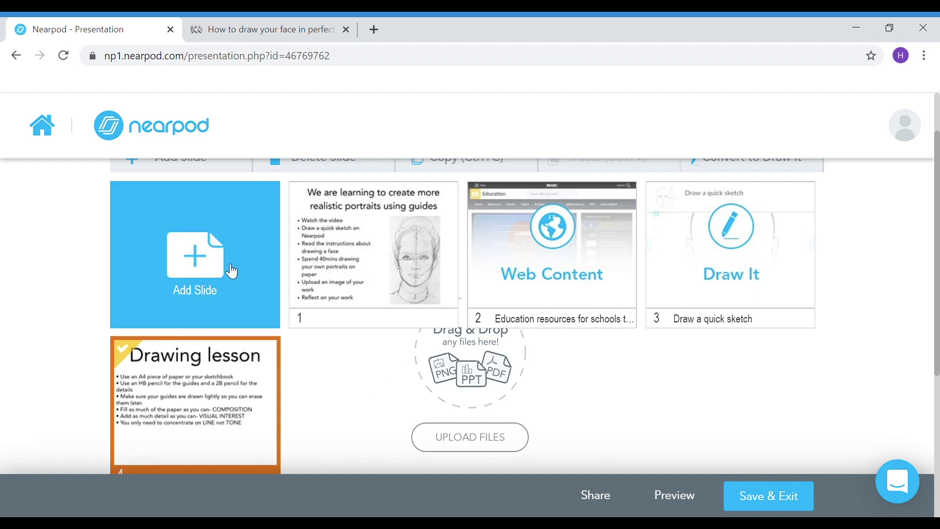
Open the Add Slide dialog from the slide list.
{"action": "left_click", "coordinate": [231, 270]}
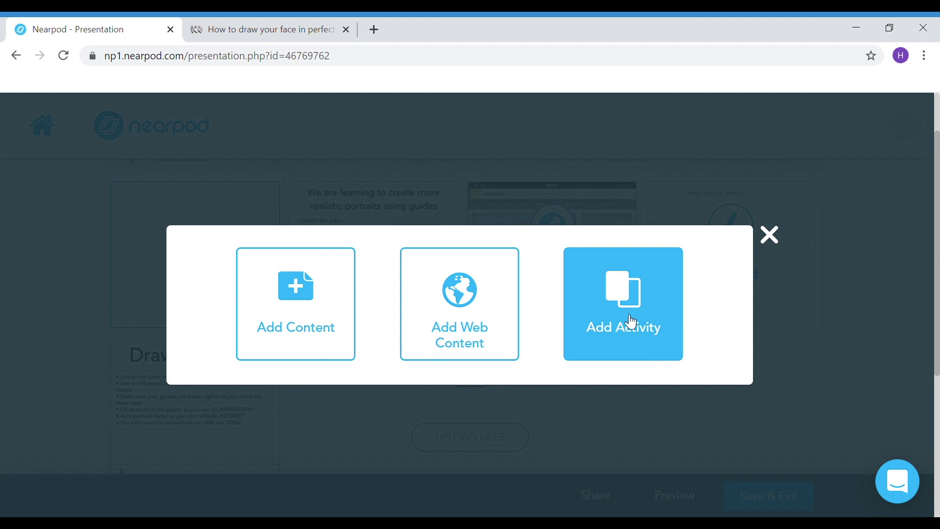
Create and save a Draw It activity instructing 'Please add a picture of your work.'.
{"action": "left_click", "coordinate": [630, 321]}
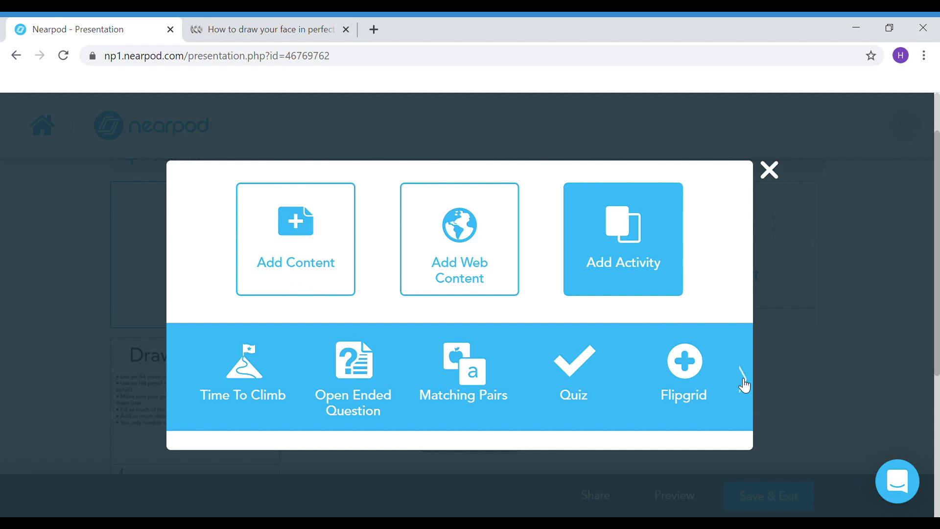
{"action": "left_click", "coordinate": [744, 380]}
{"action": "left_click", "coordinate": [238, 369]}
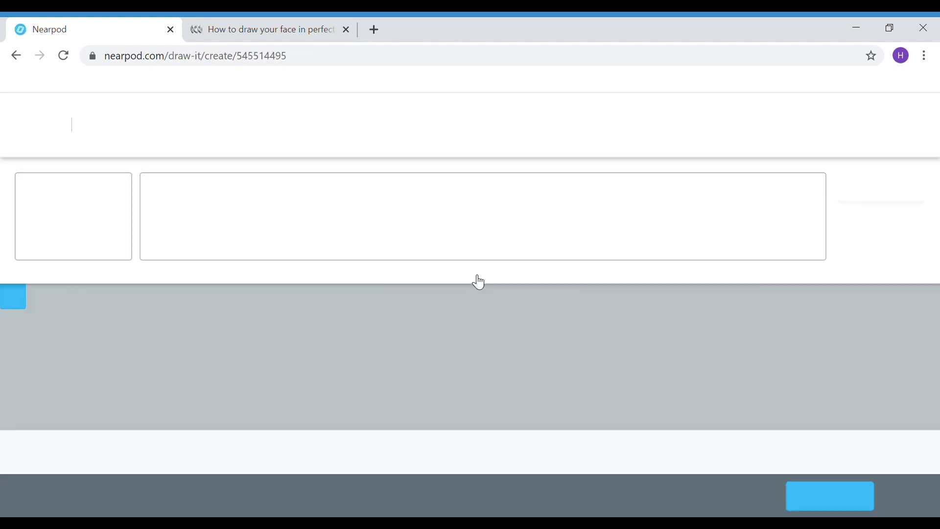
{"action": "scroll", "coordinate": [479, 282], "scroll_direction": "up", "scroll_amount": 1}
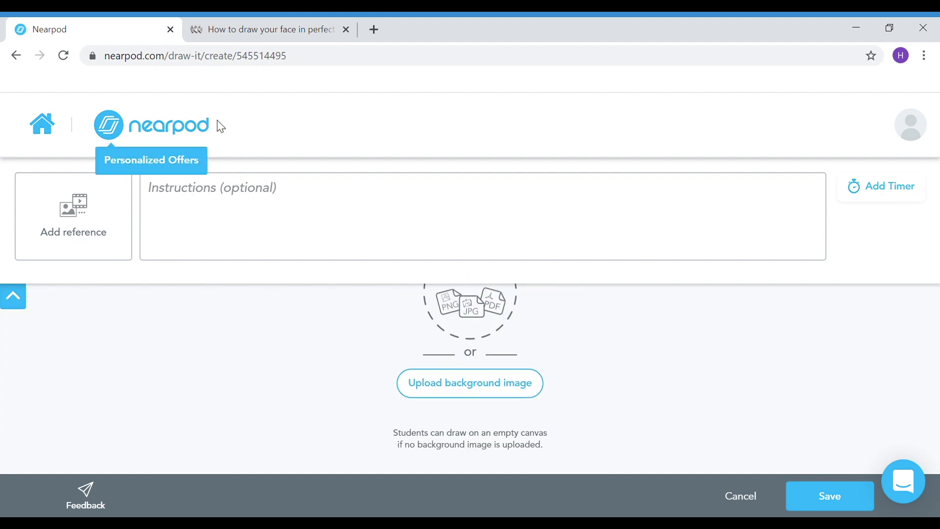
{"action": "left_click", "coordinate": [199, 199]}
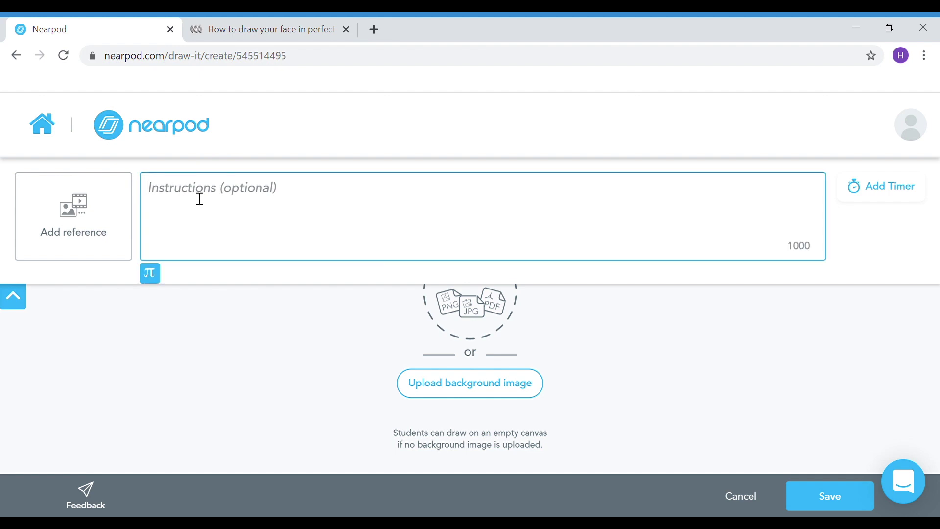
{"action": "type", "text": "Please "}
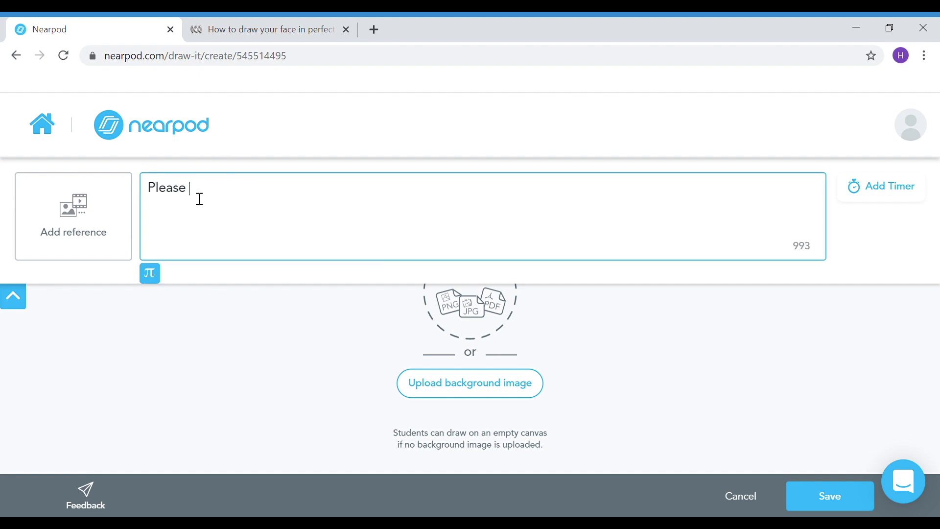
{"action": "type", "text": "add a picture of uo"}
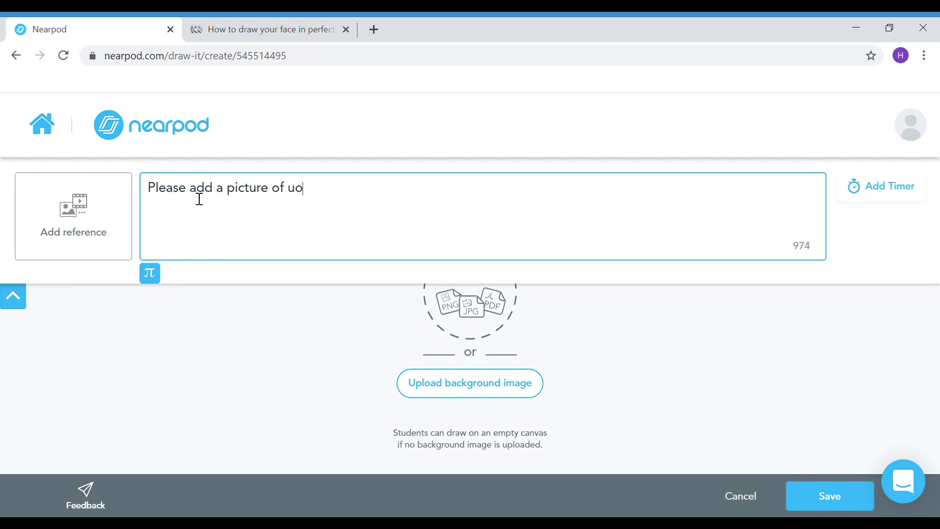
{"action": "type", "text": "r"}
{"action": "key", "text": "BackSpace"}
{"action": "key", "text": "BackSpace"}
{"action": "key", "text": "BackSpace"}
{"action": "type", "text": "your work."}
{"action": "left_click", "coordinate": [849, 498]}
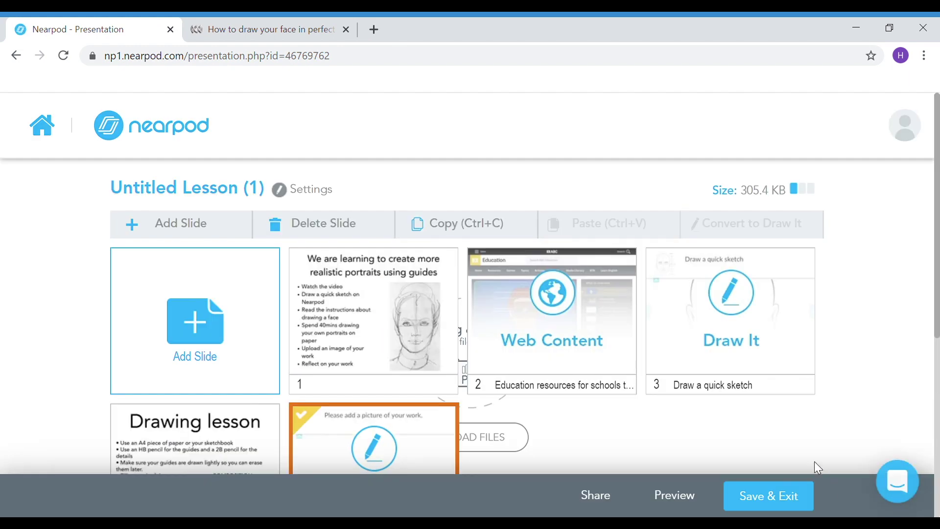
Create an open-ended question 'How do you think you went with your drawing?' and open reference options.
{"action": "left_click", "coordinate": [214, 315]}
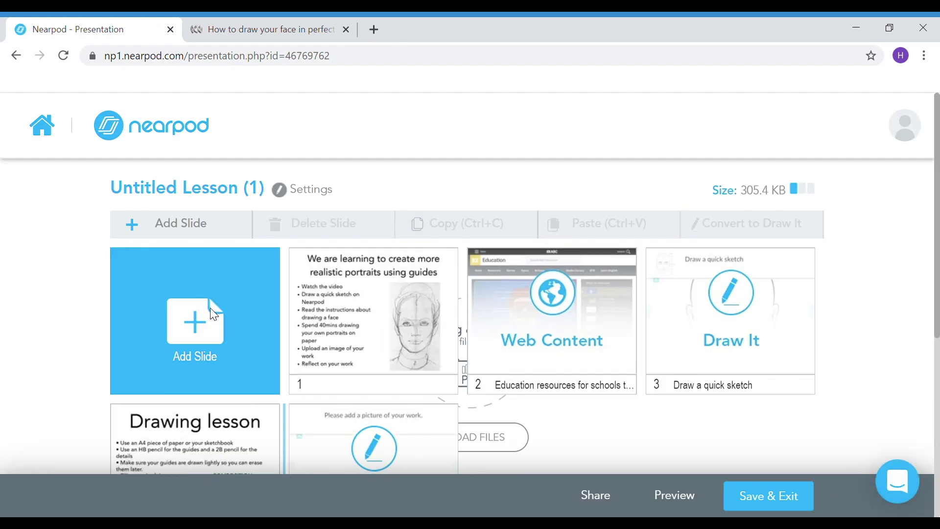
{"action": "left_click", "coordinate": [625, 309]}
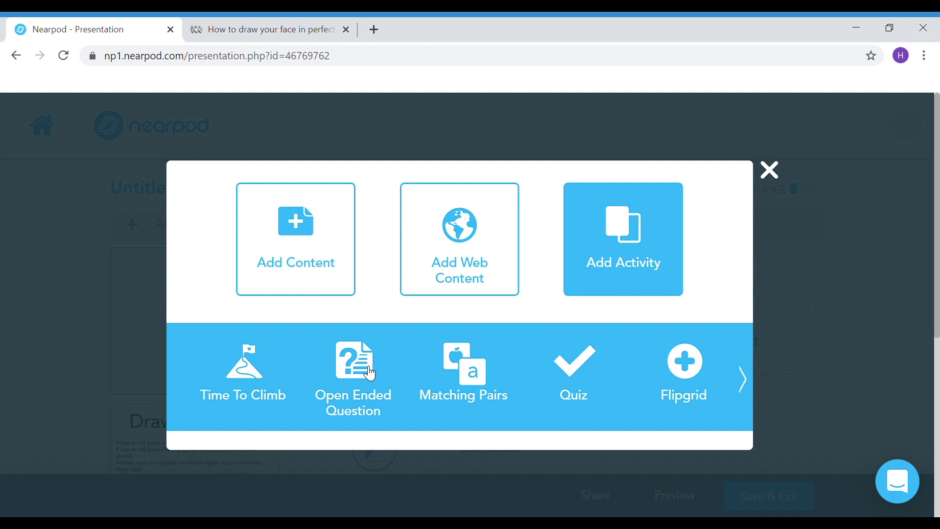
{"action": "left_click", "coordinate": [371, 375]}
{"action": "type", "text": "H"}
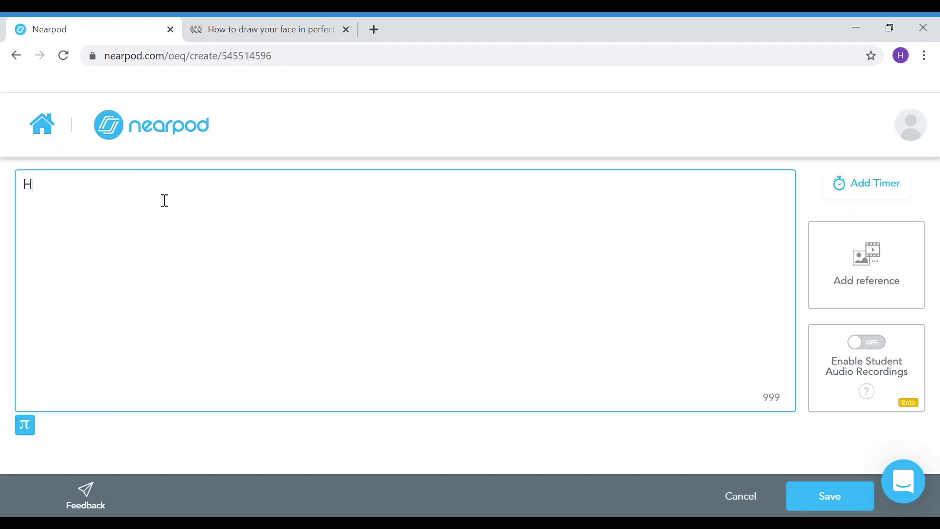
{"action": "type", "text": "ow do you think y"}
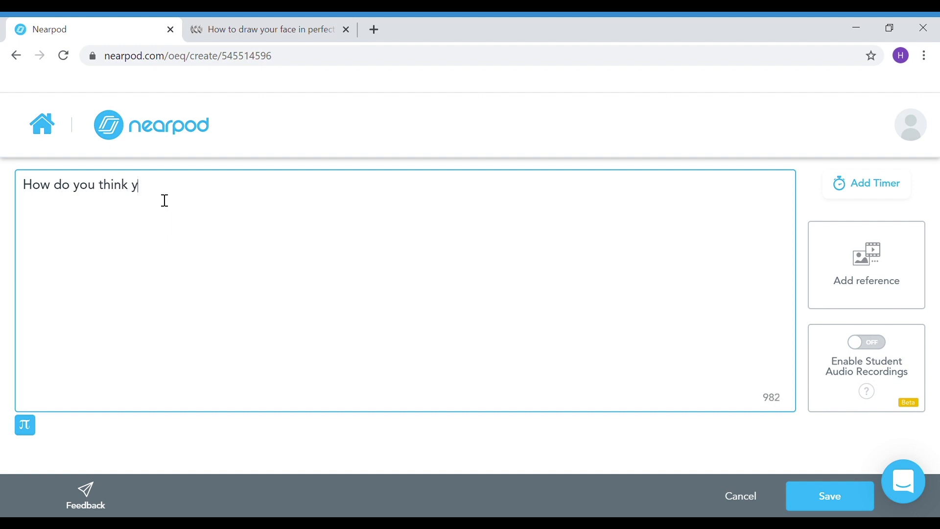
{"action": "type", "text": "ou went with your drawing"}
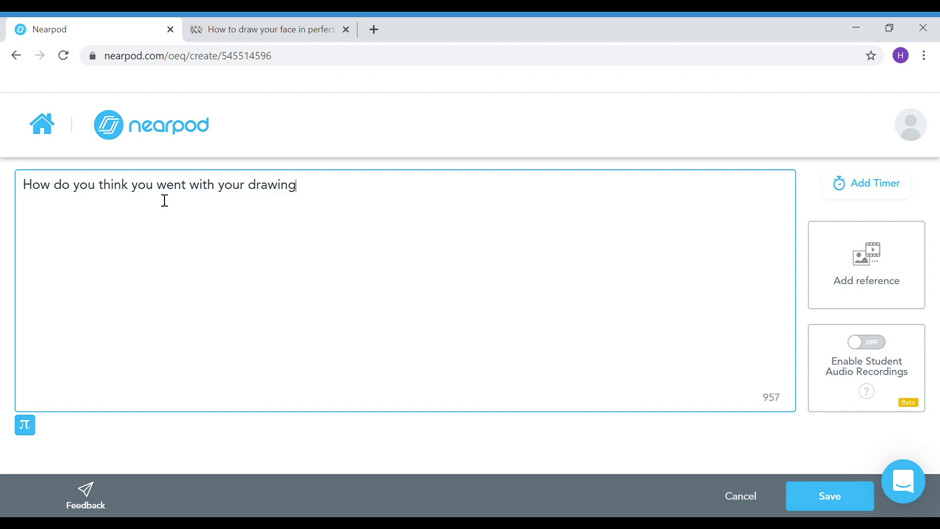
{"action": "type", "text": "?"}
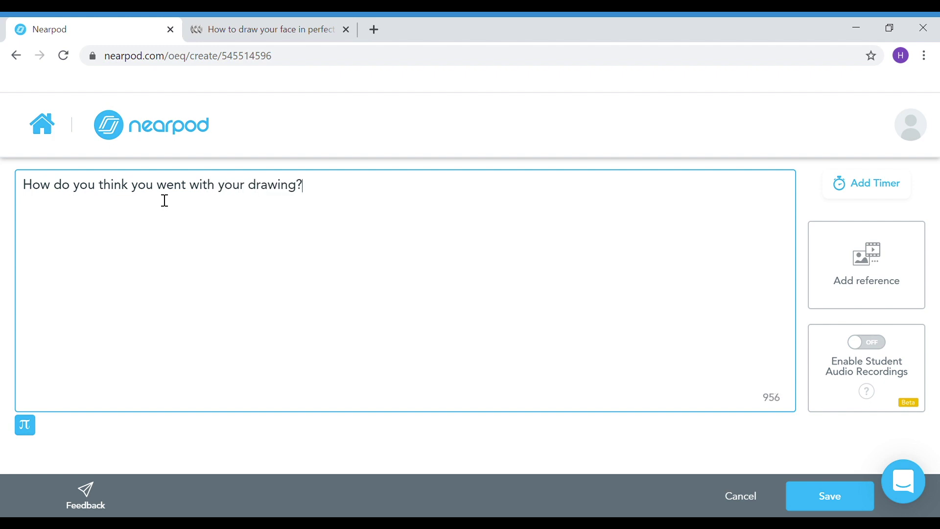
{"action": "left_click", "coordinate": [881, 269]}
Attach the first 'two stars and a wish' image, enable student audio recordings, and save as slide 6.
{"action": "left_click", "coordinate": [758, 248]}
{"action": "type", "text": "tw"}
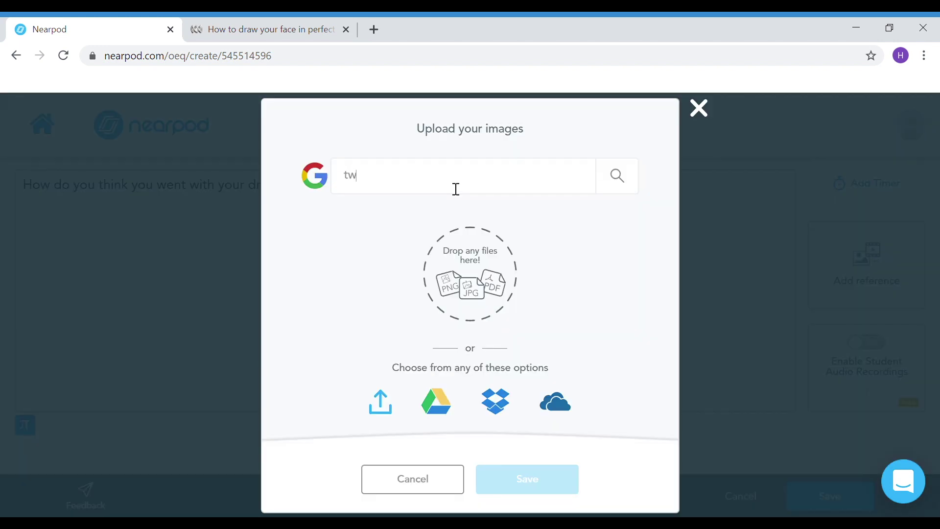
{"action": "type", "text": "o starts and a wish"}
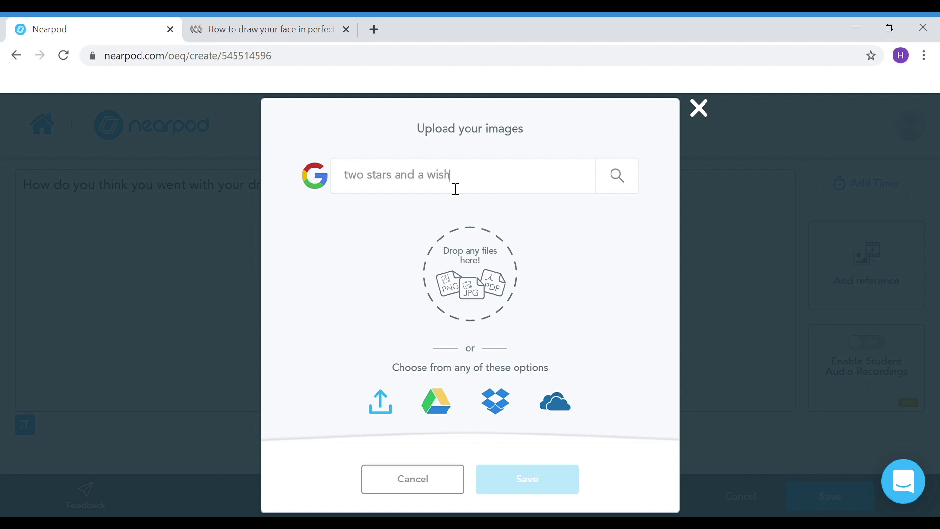
{"action": "left_click", "coordinate": [616, 188]}
{"action": "left_click", "coordinate": [329, 244]}
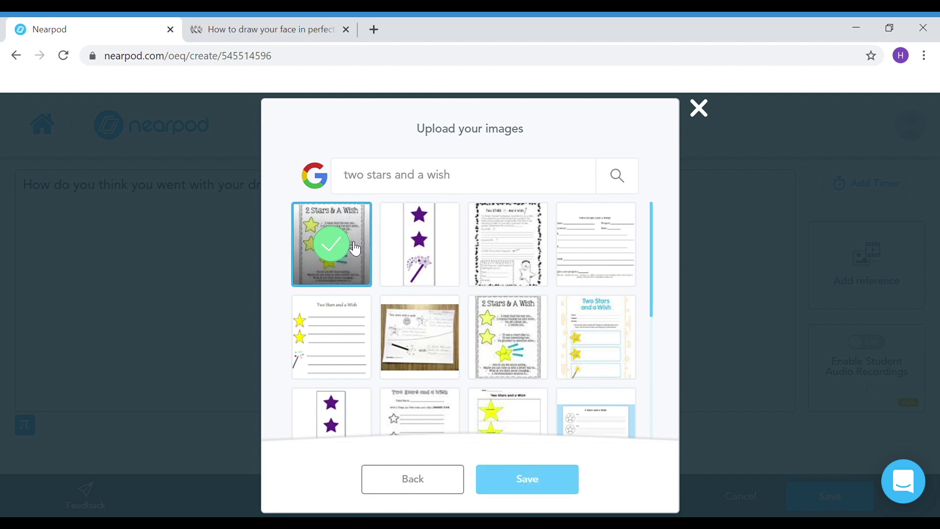
{"action": "left_click", "coordinate": [506, 480]}
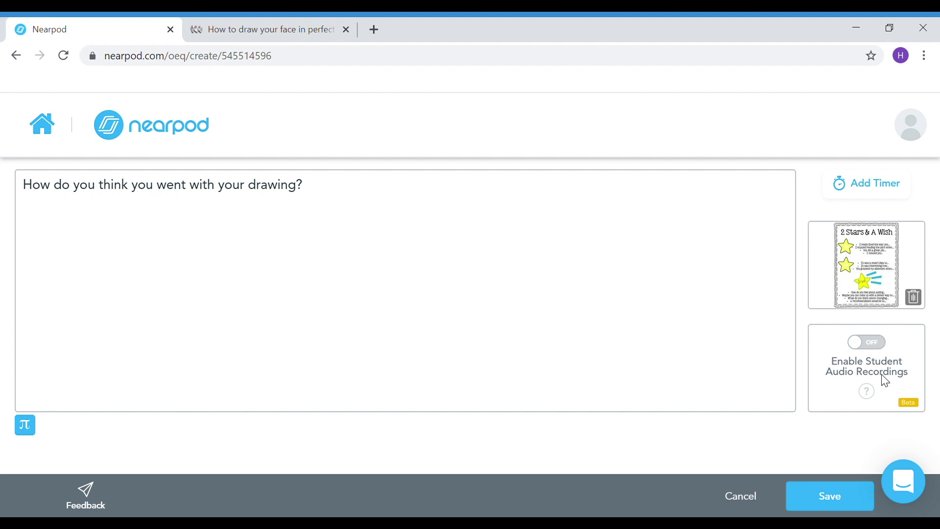
{"action": "left_click", "coordinate": [881, 345]}
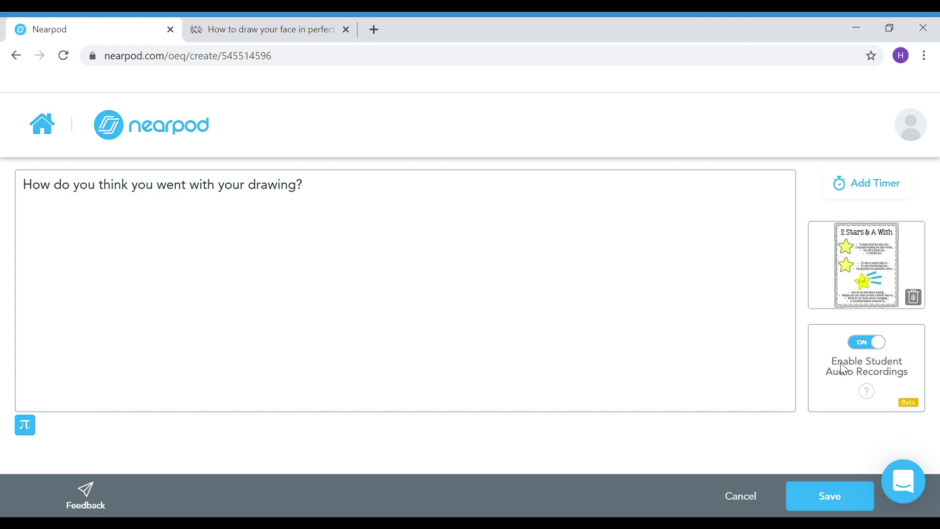
{"action": "left_click", "coordinate": [827, 498]}
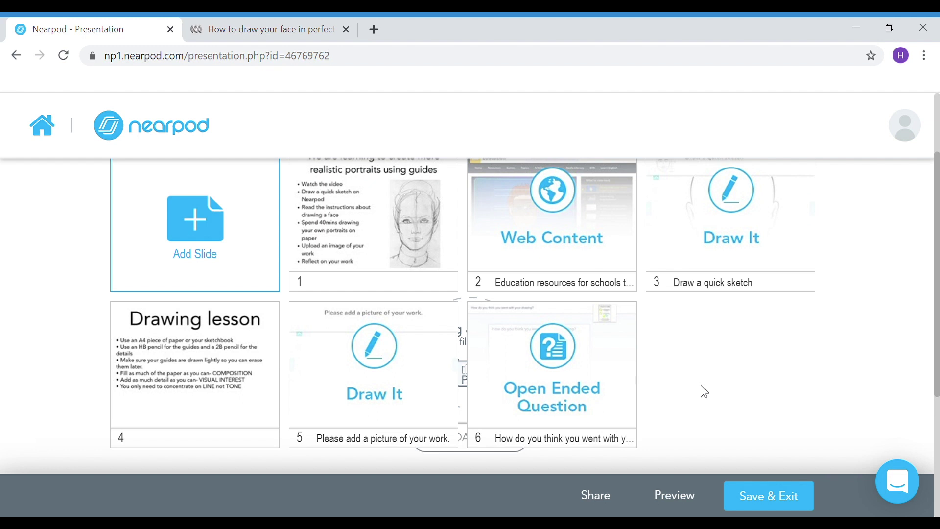
Add a new Video content slide to the lesson.
{"action": "left_click", "coordinate": [216, 209]}
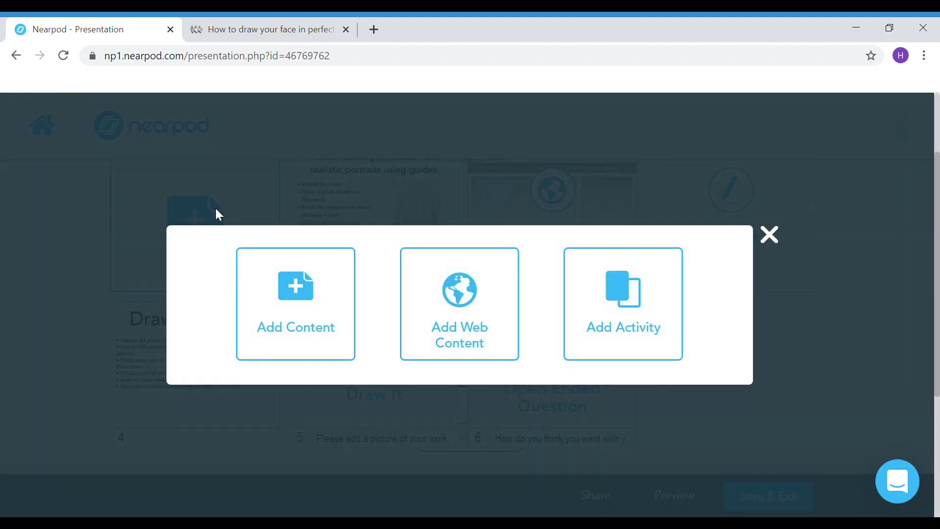
{"action": "left_click", "coordinate": [298, 303]}
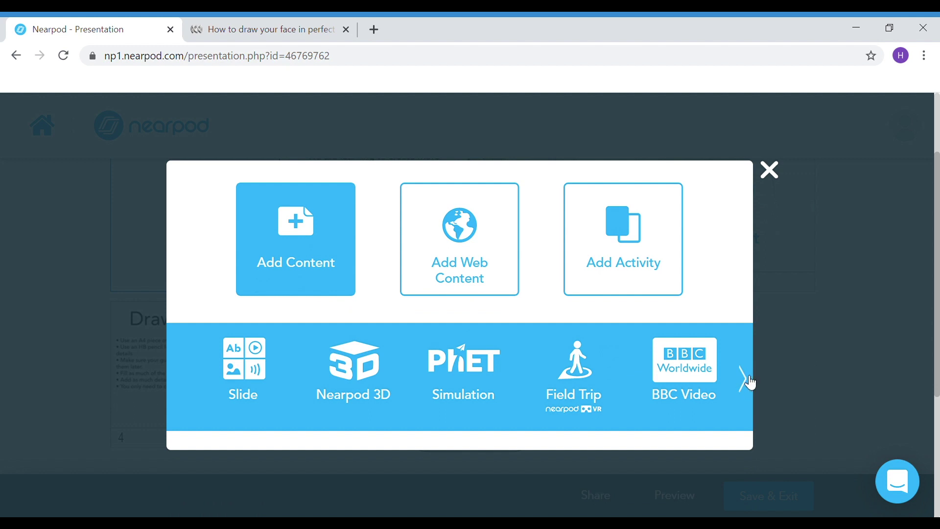
{"action": "left_click", "coordinate": [745, 380]}
{"action": "left_click", "coordinate": [455, 370]}
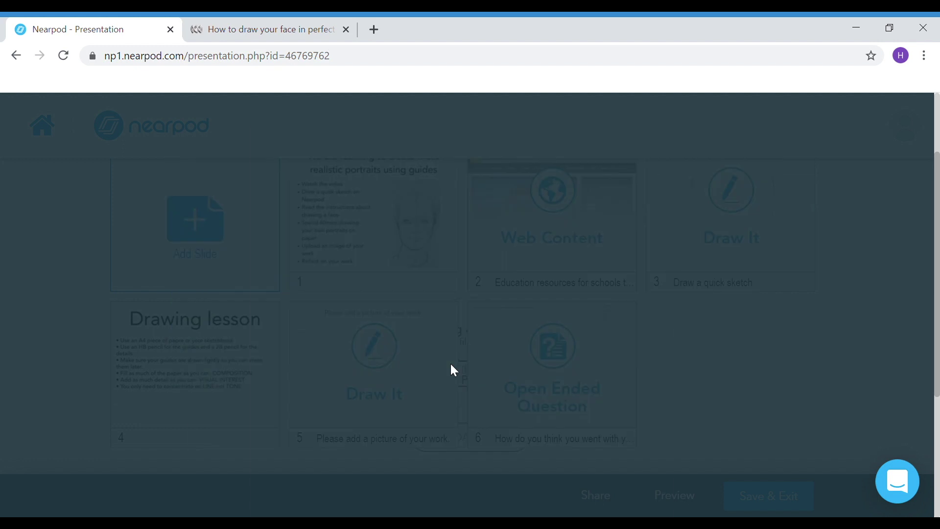
Search YouTube for 'how to draw noses' and add the DOs & DON'Ts realistic nose video.
{"action": "left_click", "coordinate": [473, 214]}
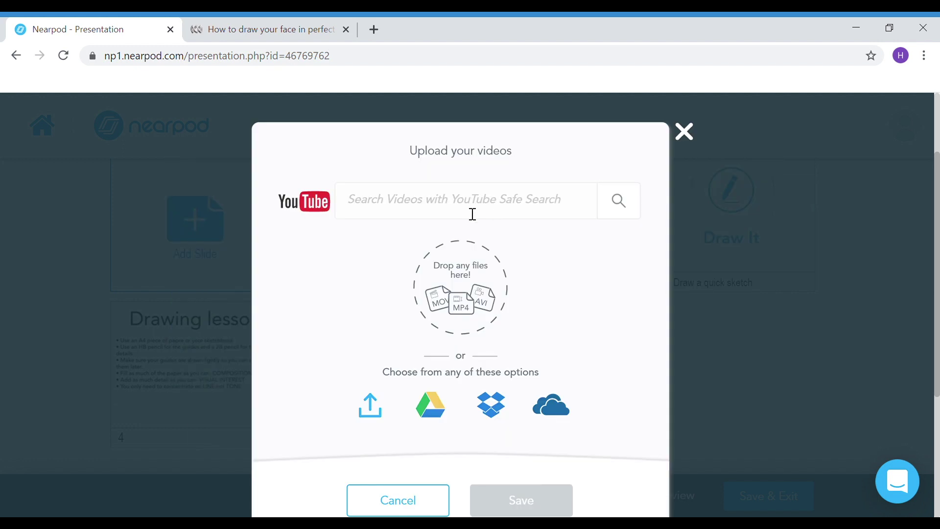
{"action": "type", "text": "how to d"}
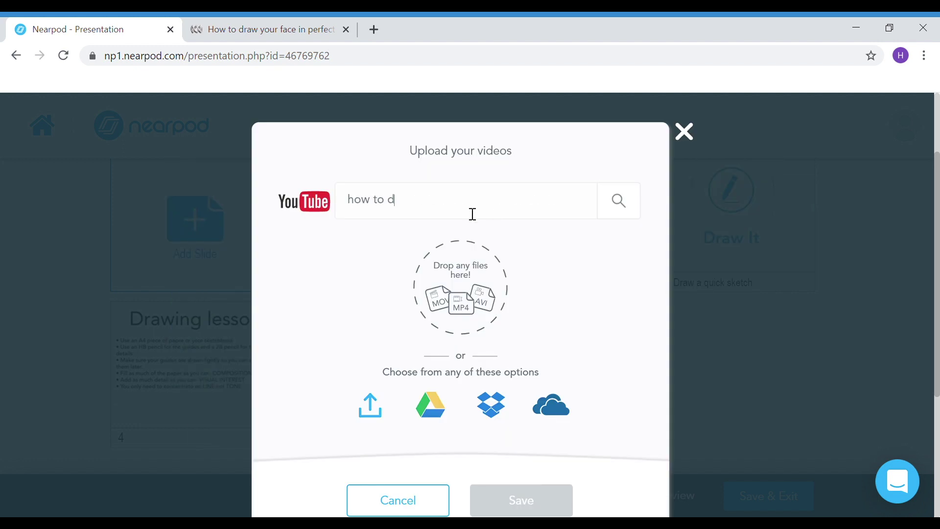
{"action": "type", "text": "raw noses"}
{"action": "left_click", "coordinate": [614, 205]}
{"action": "scroll", "coordinate": [498, 368], "scroll_direction": "down", "scroll_amount": 3}
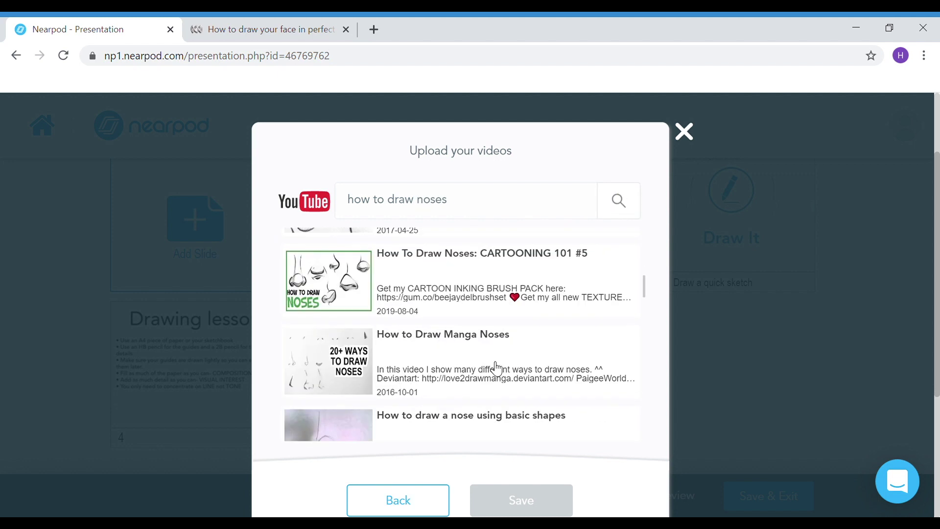
{"action": "scroll", "coordinate": [498, 369], "scroll_direction": "down", "scroll_amount": 10}
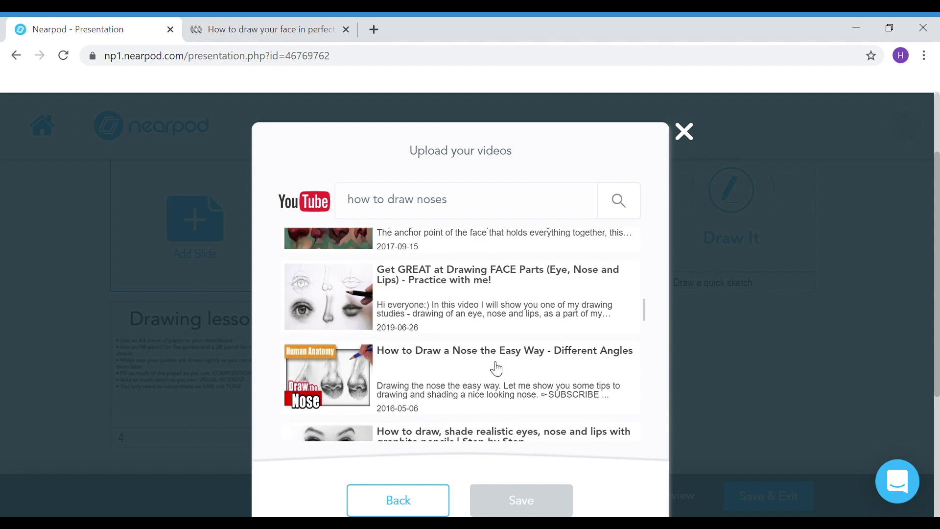
{"action": "scroll", "coordinate": [496, 368], "scroll_direction": "down", "scroll_amount": 4}
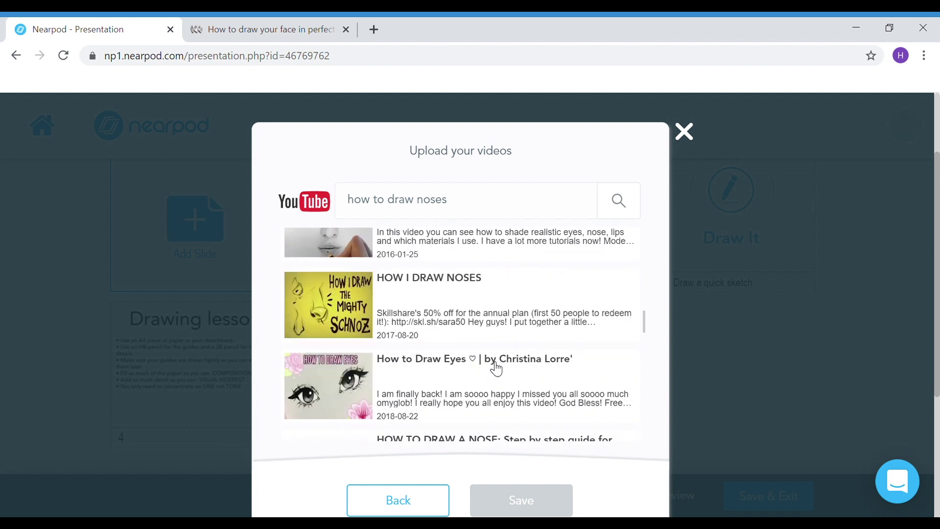
{"action": "scroll", "coordinate": [496, 369], "scroll_direction": "down", "scroll_amount": 6}
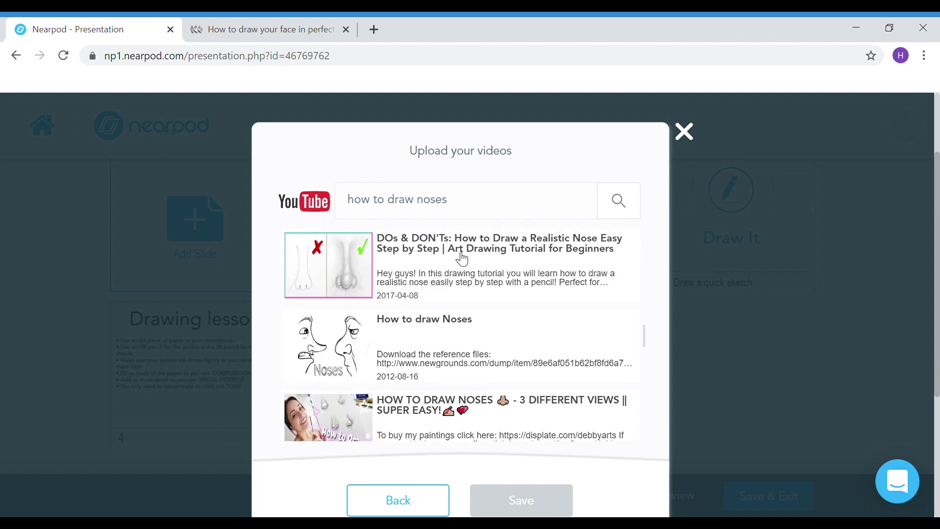
{"action": "left_click", "coordinate": [463, 260]}
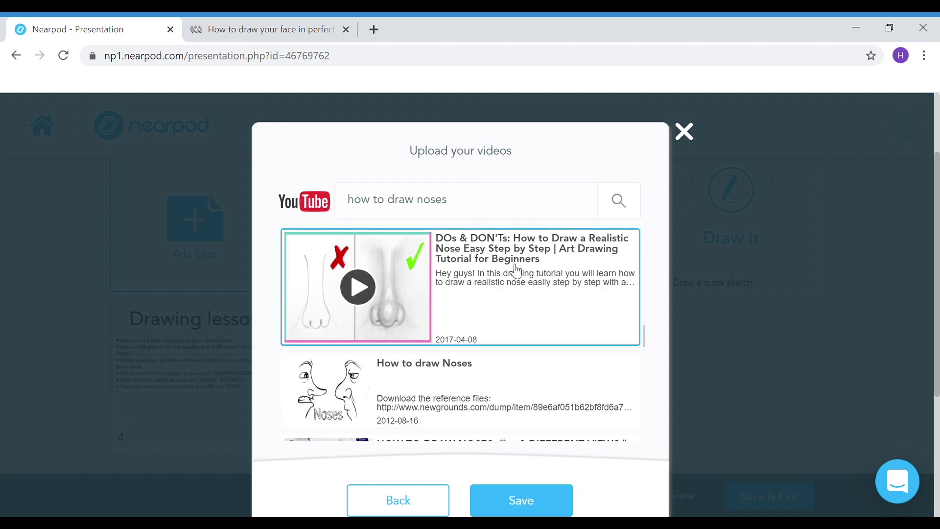
{"action": "left_click", "coordinate": [524, 510]}
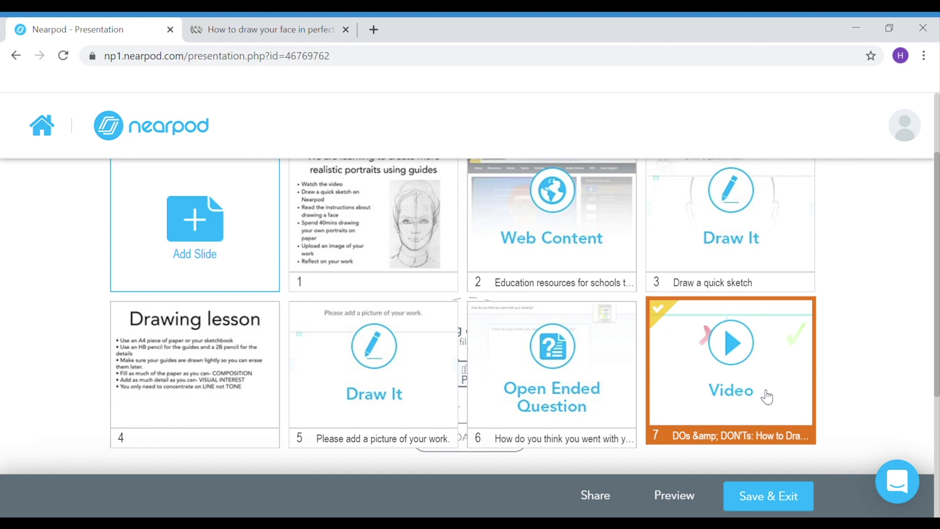
{"action": "scroll", "coordinate": [767, 396], "scroll_direction": "down", "scroll_amount": 2}
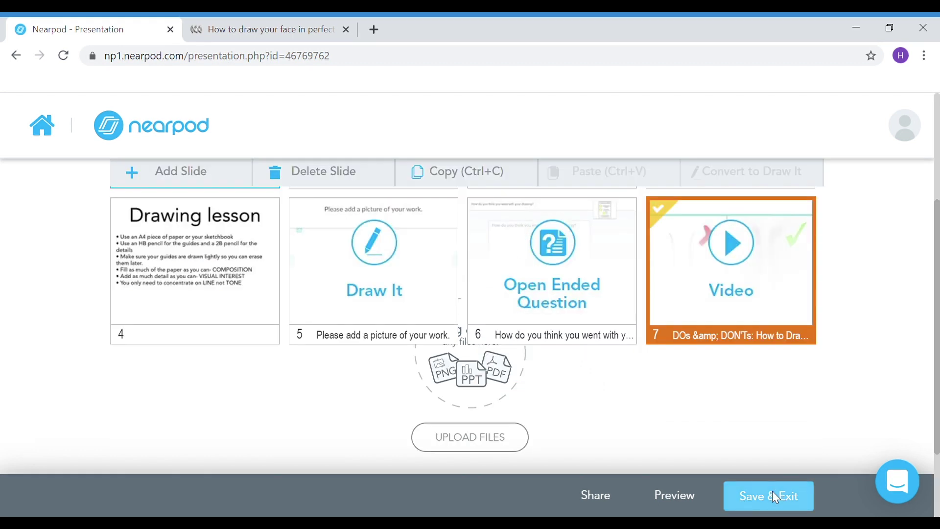
Save the Portaits 1 lesson with grade 6th and subject Fine Arts, returning to My Library.
{"action": "left_click", "coordinate": [772, 491]}
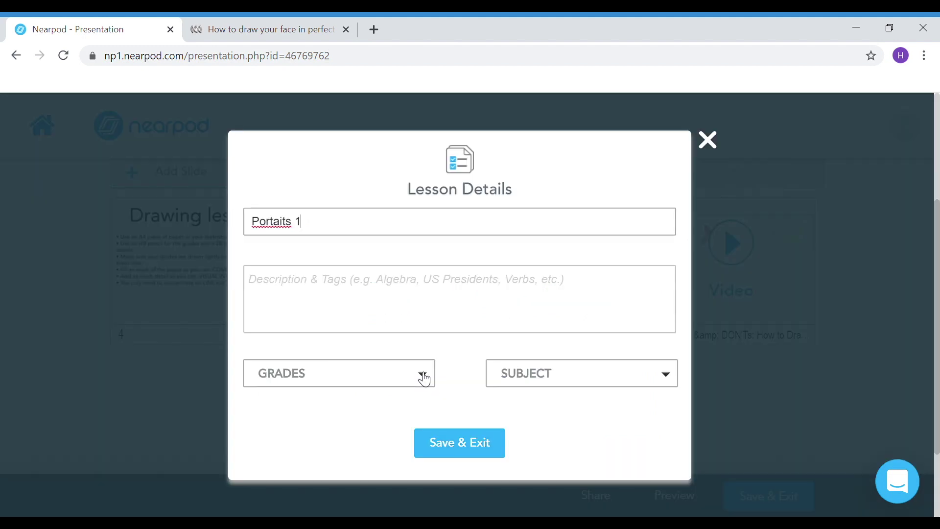
{"action": "left_click", "coordinate": [424, 378]}
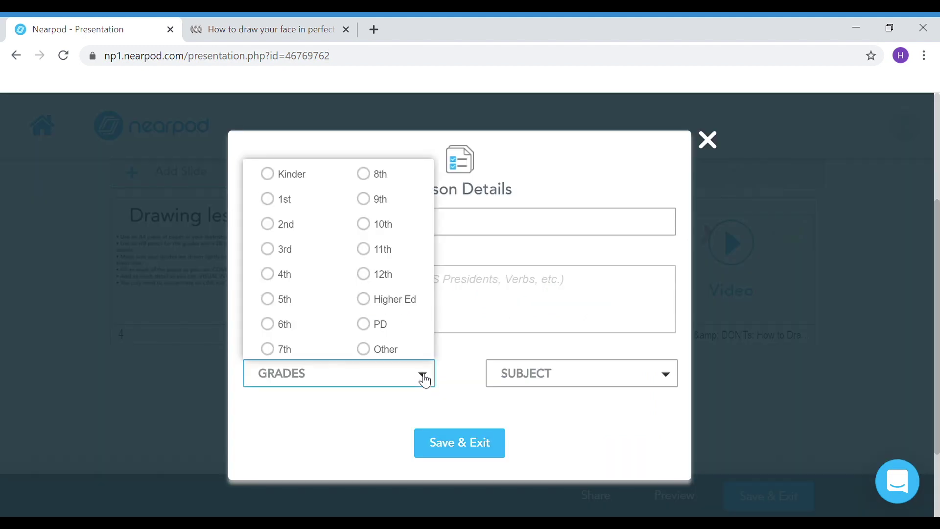
{"action": "left_click", "coordinate": [272, 329]}
{"action": "left_click", "coordinate": [546, 382]}
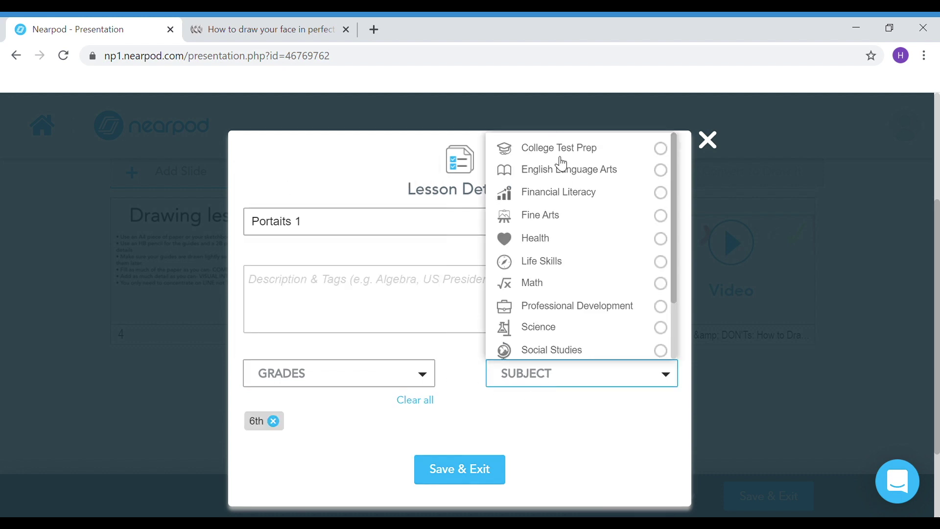
{"action": "left_click", "coordinate": [549, 218]}
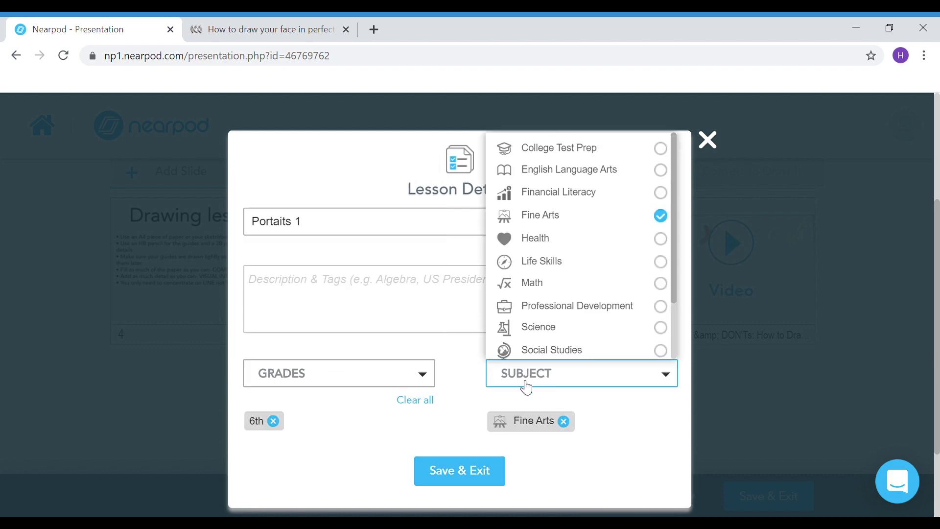
{"action": "left_click", "coordinate": [470, 477]}
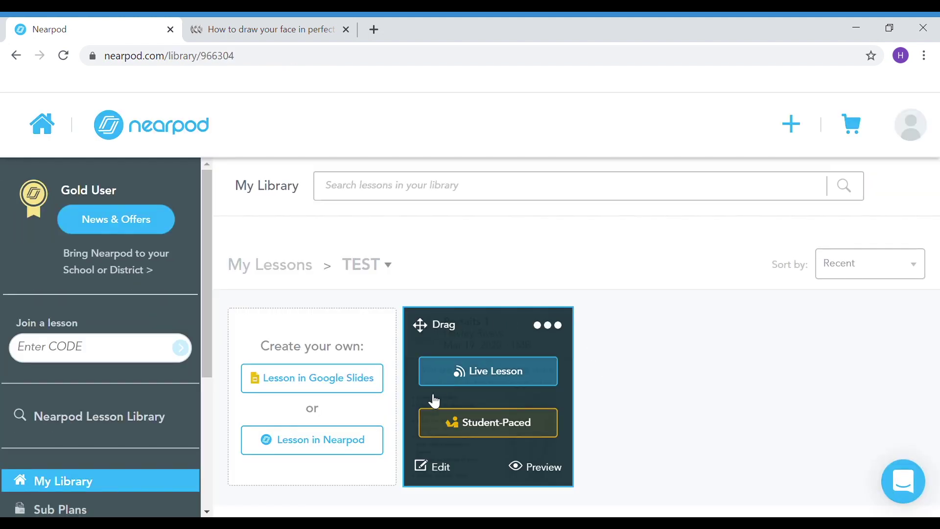
Launch the Portaits 1 lesson in Student-Paced mode.
{"action": "mouse_move", "coordinate": [530, 472]}
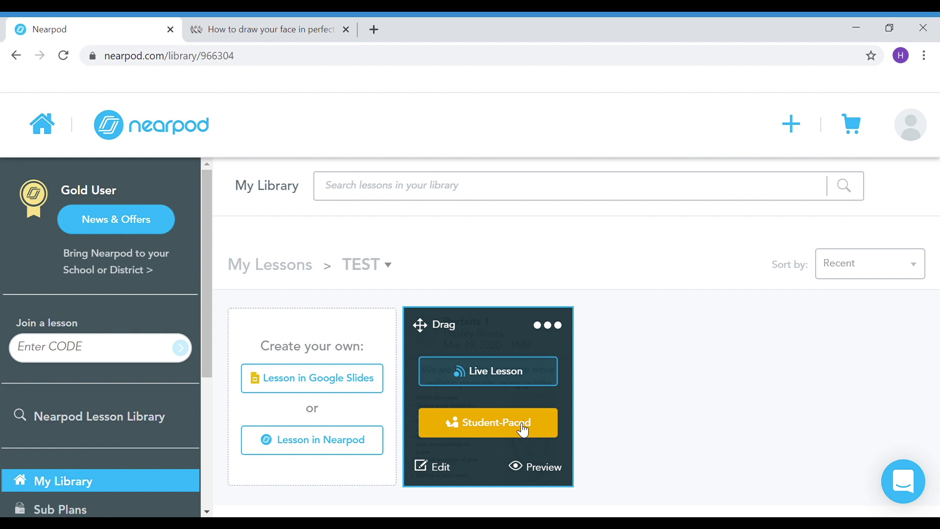
{"action": "left_click", "coordinate": [491, 423]}
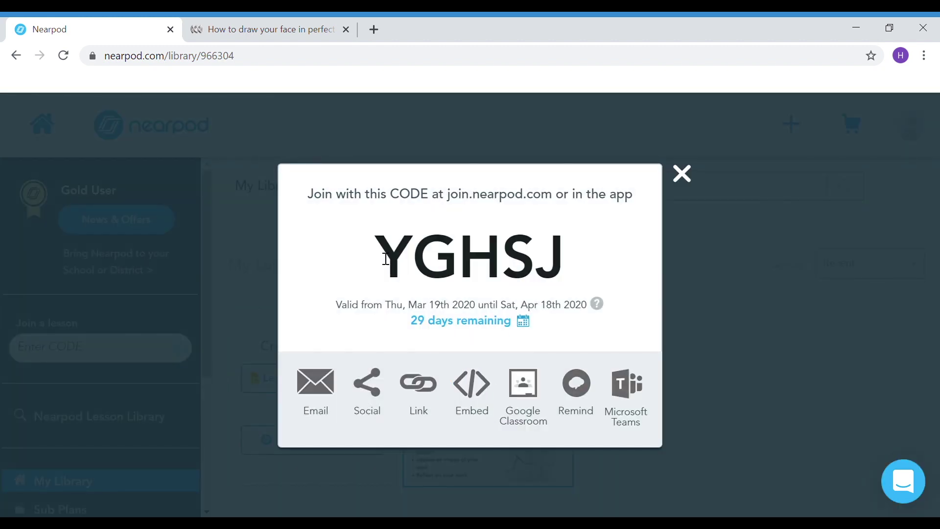
Select the session's join code so it can be noted.
{"action": "left_click_drag", "start_coordinate": [385, 258], "coordinate": [572, 262]}
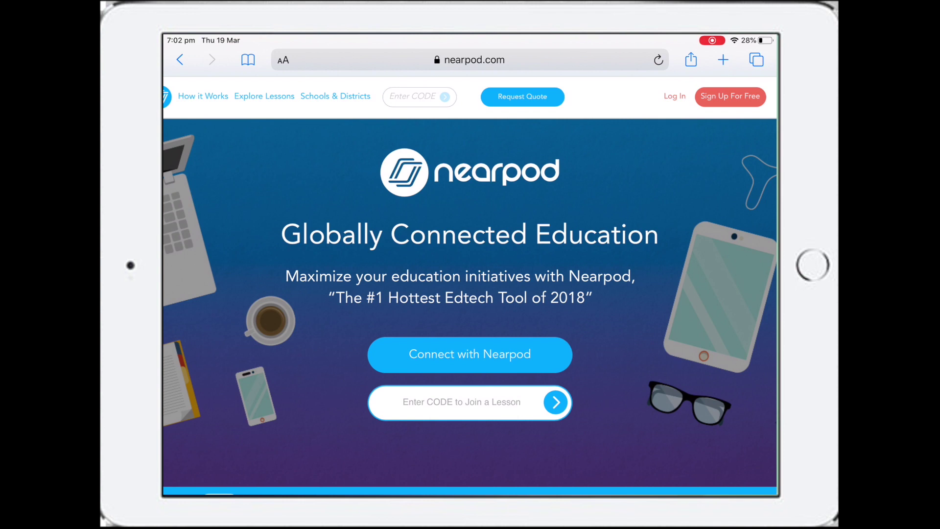
Join the session on the iPad with the join code, entering Year 5 as the class.
{"action": "left_click", "coordinate": [413, 97]}
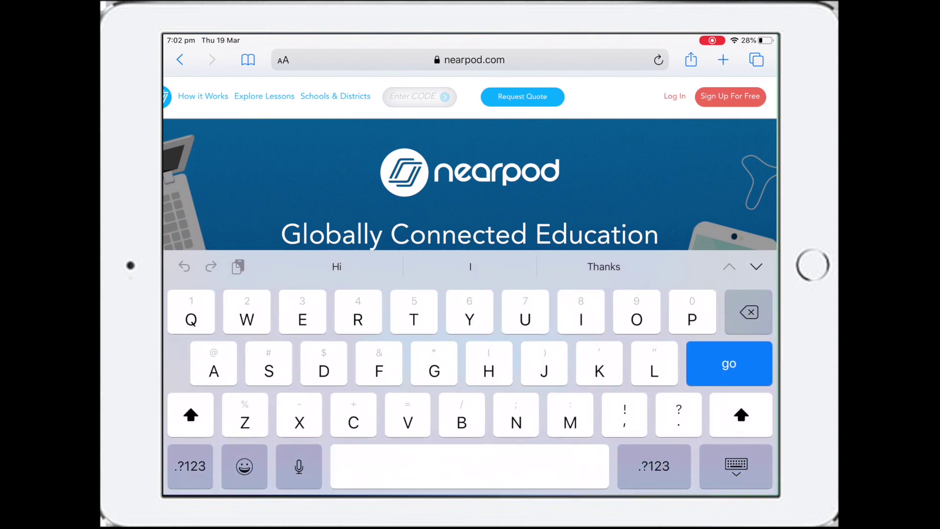
{"action": "type", "text": "Yg"}
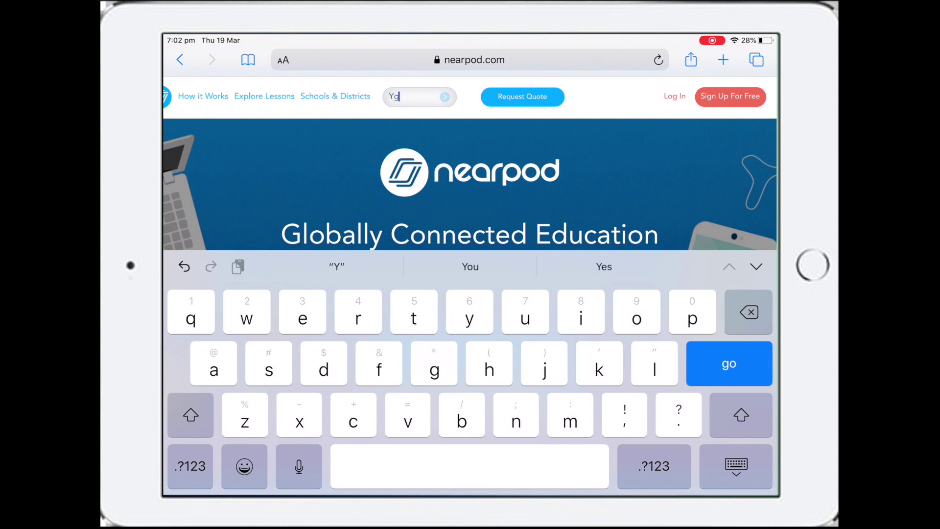
{"action": "type", "text": "hsj"}
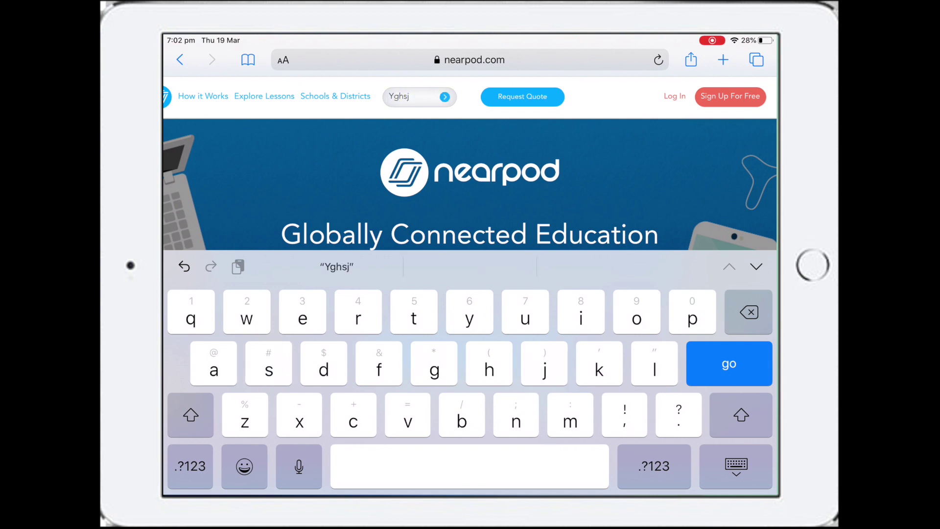
{"action": "key", "text": "Return"}
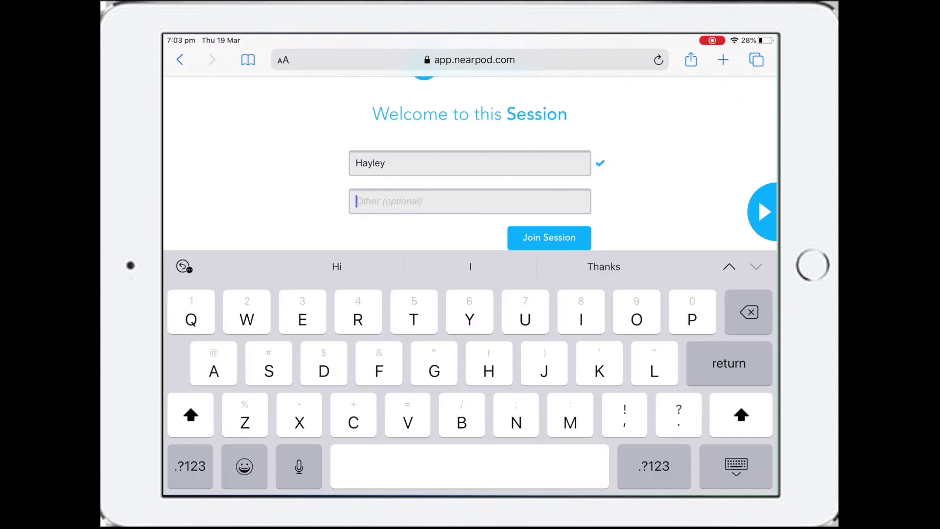
{"action": "type", "text": "Ye"}
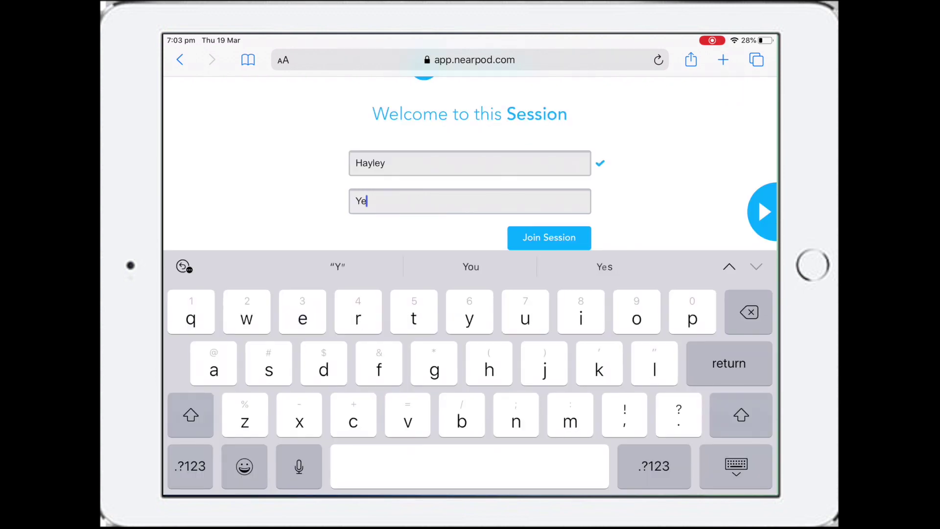
{"action": "type", "text": "ar "}
{"action": "type", "text": "1"}
{"action": "key", "text": "BackSpace"}
{"action": "type", "text": "5"}
{"action": "key", "text": "Return"}
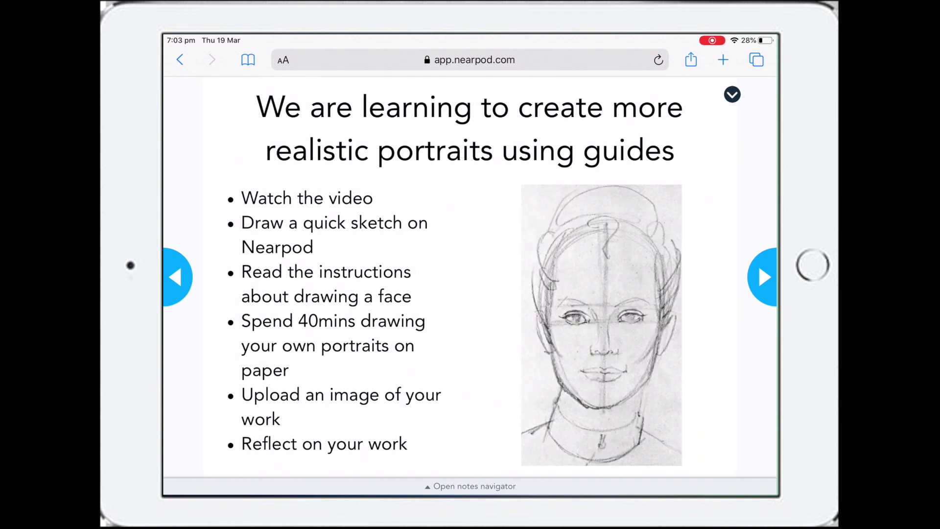
Advance to the sketching slide and set the pen to black at its thinnest size.
{"action": "left_click", "coordinate": [762, 278]}
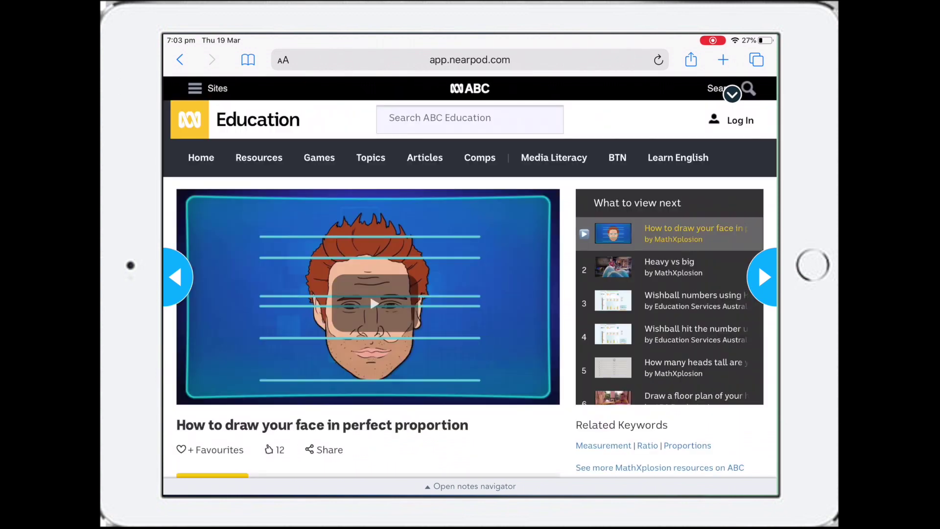
{"action": "left_click", "coordinate": [758, 264]}
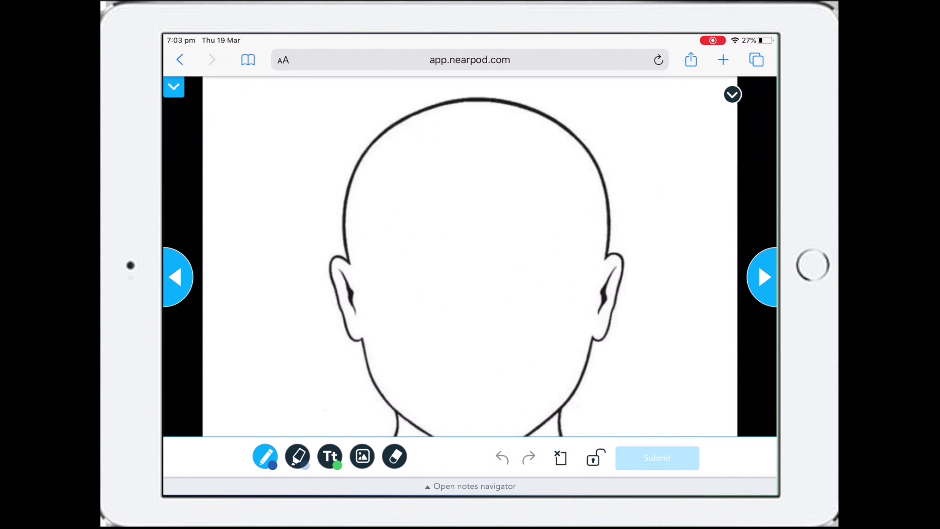
{"action": "left_click", "coordinate": [265, 456]}
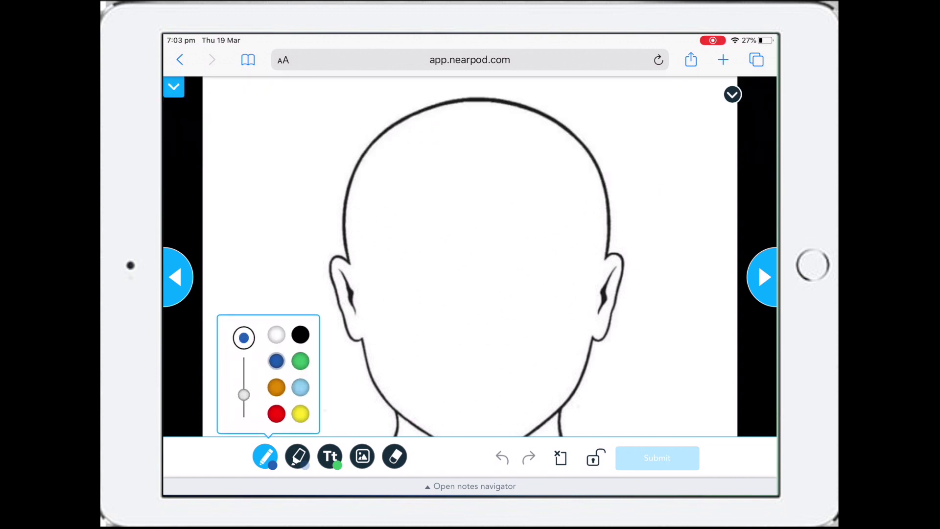
{"action": "left_click", "coordinate": [300, 334]}
{"action": "left_click_drag", "start_coordinate": [244, 395], "coordinate": [244, 420]}
Sketch the eyes, eyebrows, nose, mouth and hair strokes on the face outline.
{"action": "left_click_drag", "start_coordinate": [384, 258], "coordinate": [451, 243]}
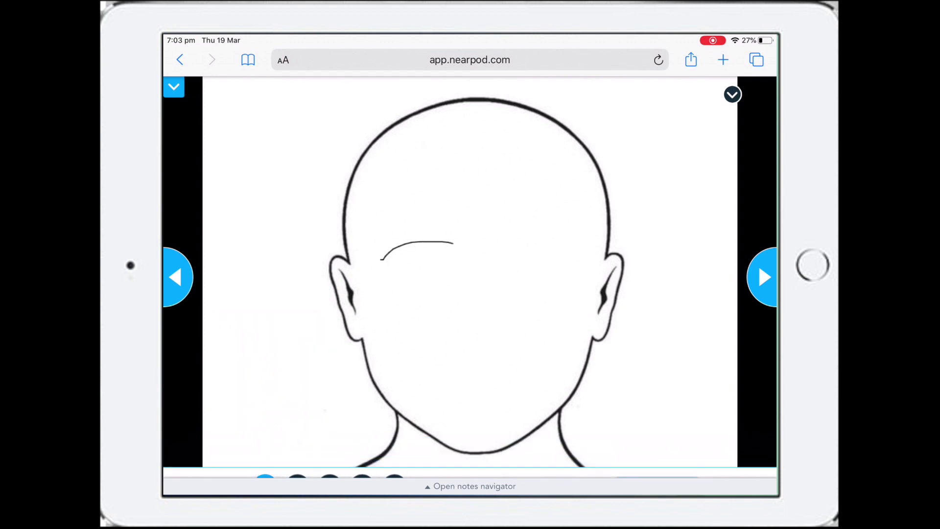
{"action": "mouse_move", "coordinate": [385, 260]}
{"action": "left_mouse_down"}
{"action": "mouse_move", "coordinate": [454, 256]}
{"action": "mouse_move", "coordinate": [457, 246]}
{"action": "left_mouse_up"}
{"action": "left_click_drag", "start_coordinate": [422, 255], "coordinate": [430, 259]}
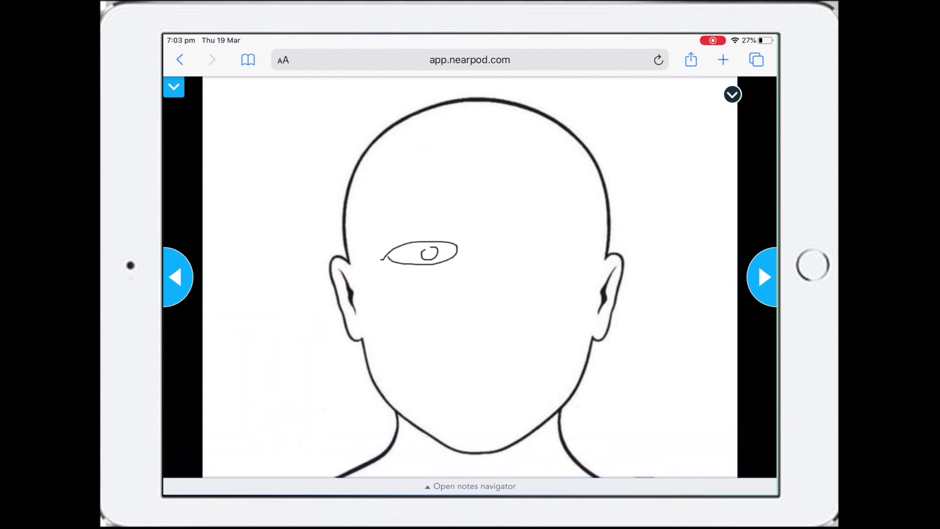
{"action": "mouse_move", "coordinate": [531, 250]}
{"action": "left_mouse_down"}
{"action": "mouse_move", "coordinate": [571, 252]}
{"action": "mouse_move", "coordinate": [580, 267]}
{"action": "mouse_move", "coordinate": [543, 274]}
{"action": "left_mouse_up"}
{"action": "left_click_drag", "start_coordinate": [388, 214], "coordinate": [468, 212]}
{"action": "left_click_drag", "start_coordinate": [528, 206], "coordinate": [581, 200]}
{"action": "left_click_drag", "start_coordinate": [476, 256], "coordinate": [506, 333]}
{"action": "left_click_drag", "start_coordinate": [439, 368], "coordinate": [514, 365]}
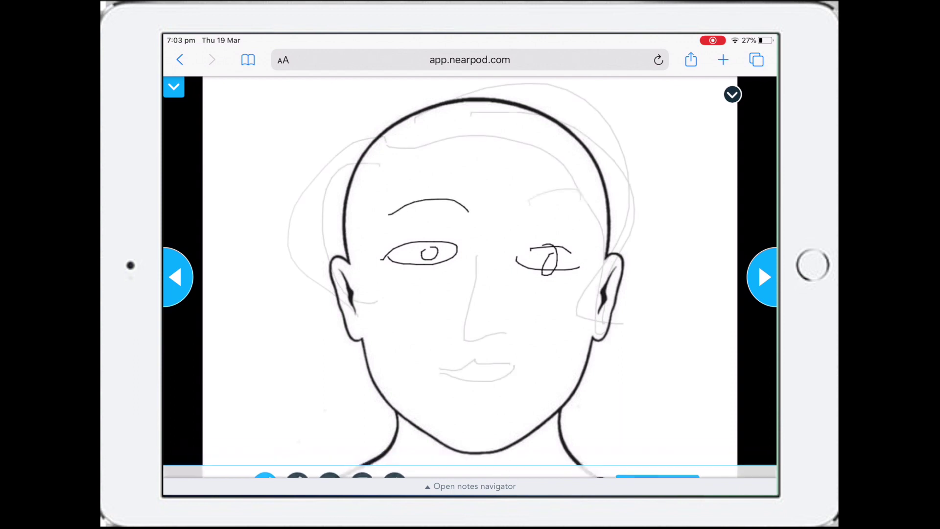
{"action": "left_click_drag", "start_coordinate": [387, 141], "coordinate": [383, 296]}
{"action": "left_click_drag", "start_coordinate": [415, 123], "coordinate": [634, 225]}
{"action": "mouse_move", "coordinate": [470, 114]}
{"action": "left_mouse_down"}
{"action": "mouse_move", "coordinate": [607, 254]}
{"action": "mouse_move", "coordinate": [623, 323]}
{"action": "left_mouse_up"}
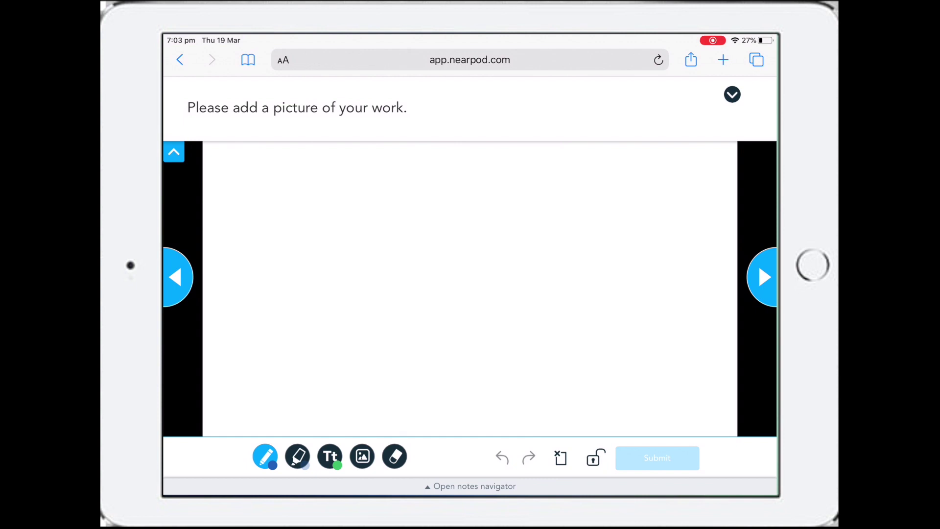
Photograph the pencil portrait with the camera, place it on the slide, and enlarge it.
{"action": "left_click", "coordinate": [363, 456]}
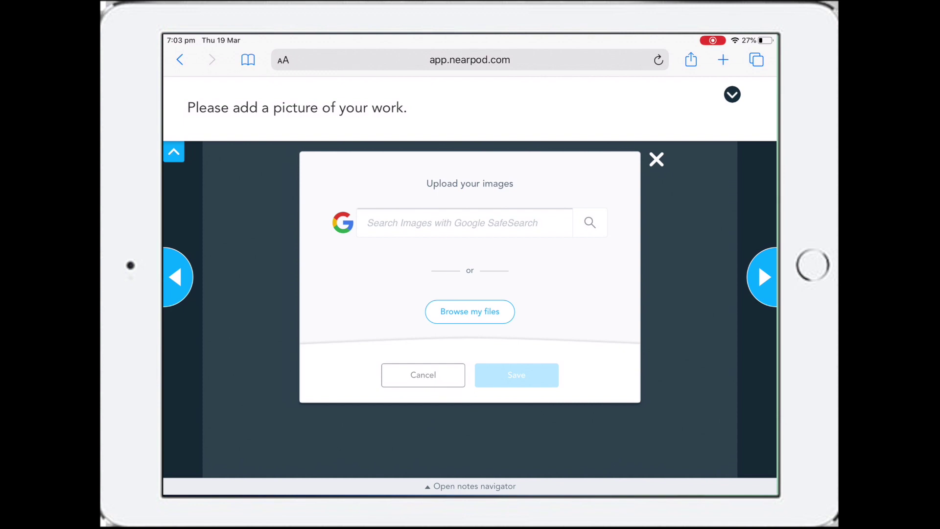
{"action": "left_click", "coordinate": [469, 311]}
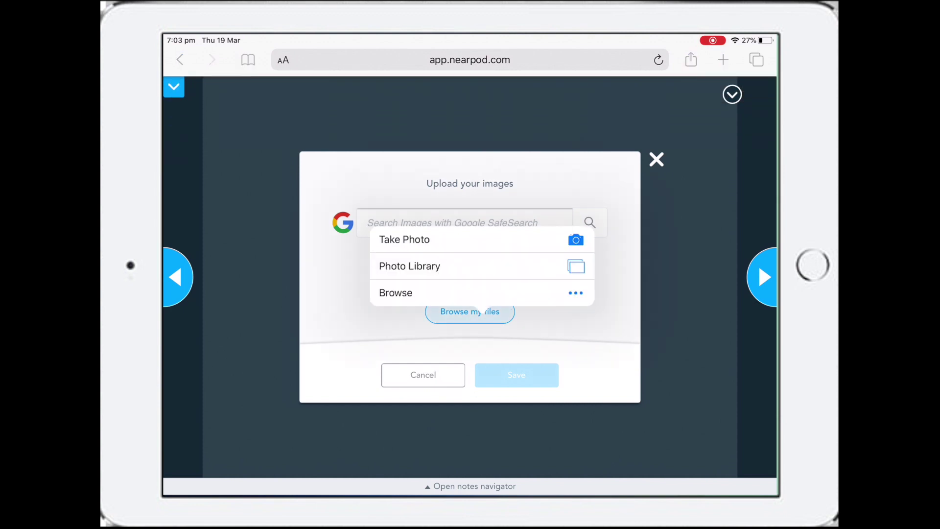
{"action": "left_click", "coordinate": [404, 240]}
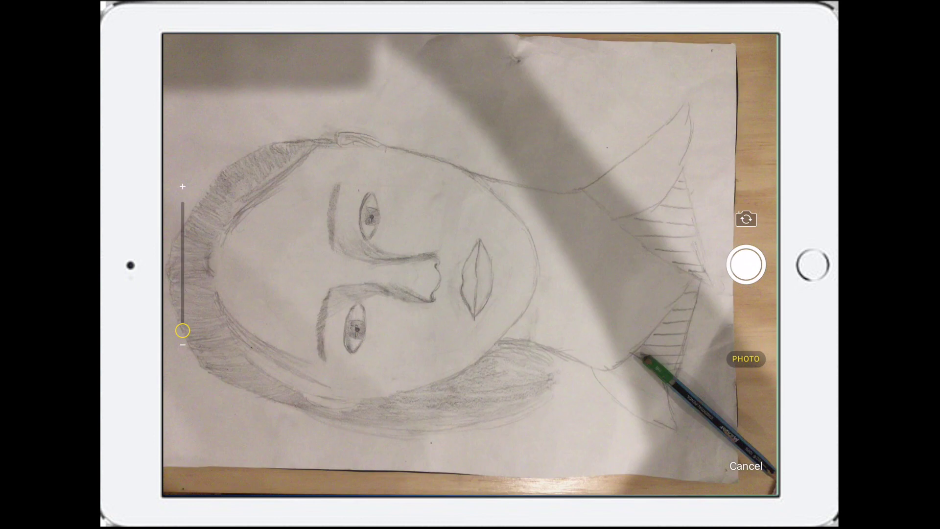
{"action": "left_click", "coordinate": [745, 264]}
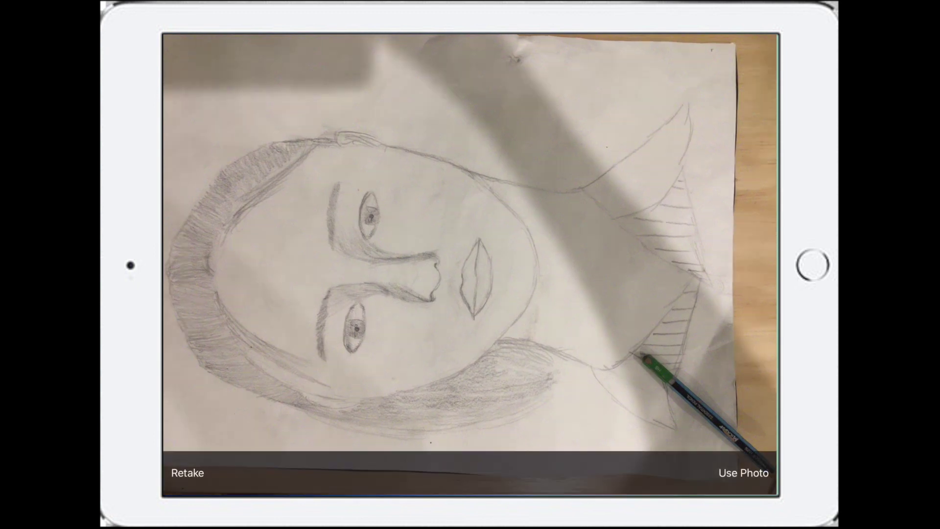
{"action": "left_click", "coordinate": [743, 473]}
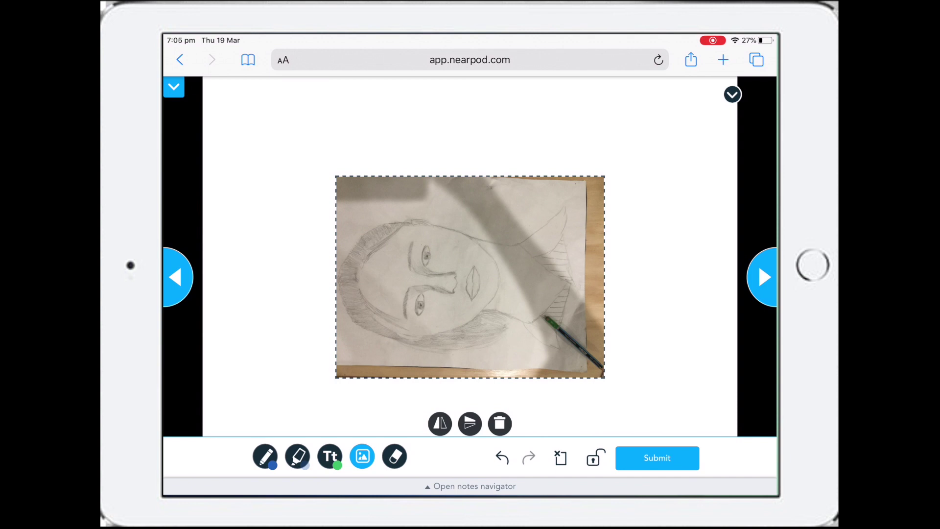
{"action": "left_click_drag", "start_coordinate": [604, 378], "coordinate": [347, 435]}
Add a text box comment beginning 'I thin' over the photo.
{"action": "left_click", "coordinate": [329, 456]}
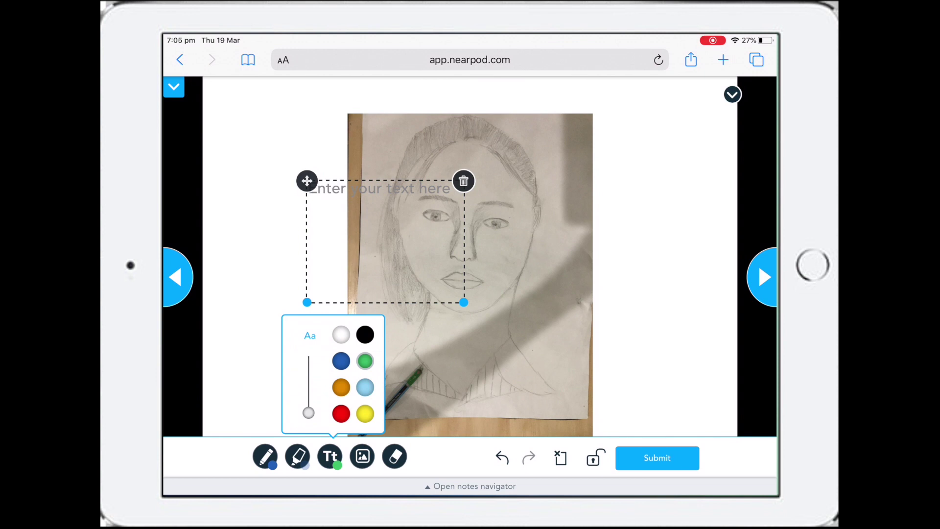
{"action": "left_click", "coordinate": [307, 188]}
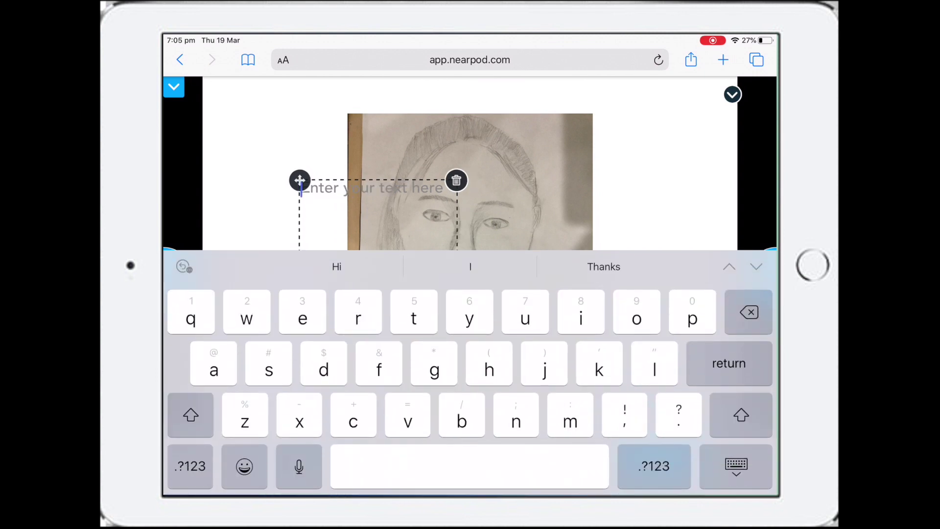
{"action": "type", "text": "I thin"}
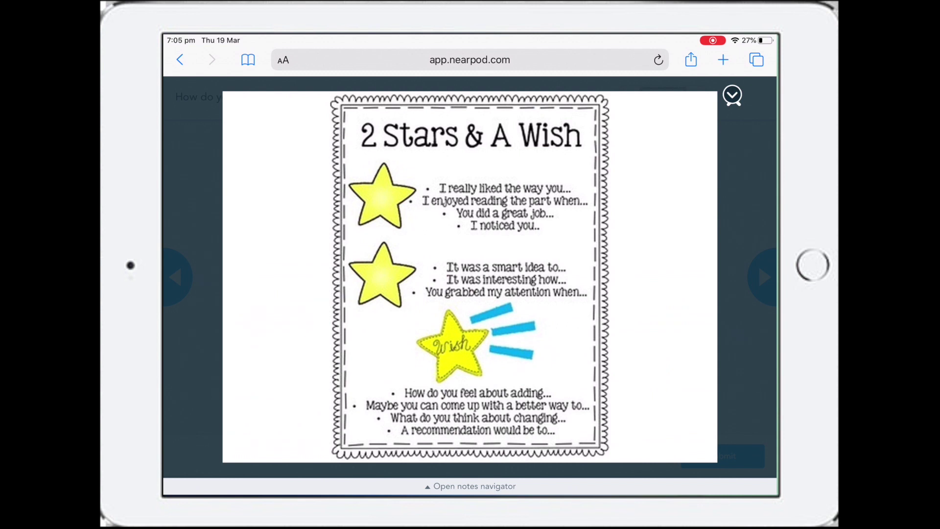
Submit the reflection answer ending 'did well', play the nose video, and advance to the final slide.
{"action": "left_click", "coordinate": [732, 95]}
{"action": "left_click", "coordinate": [732, 162]}
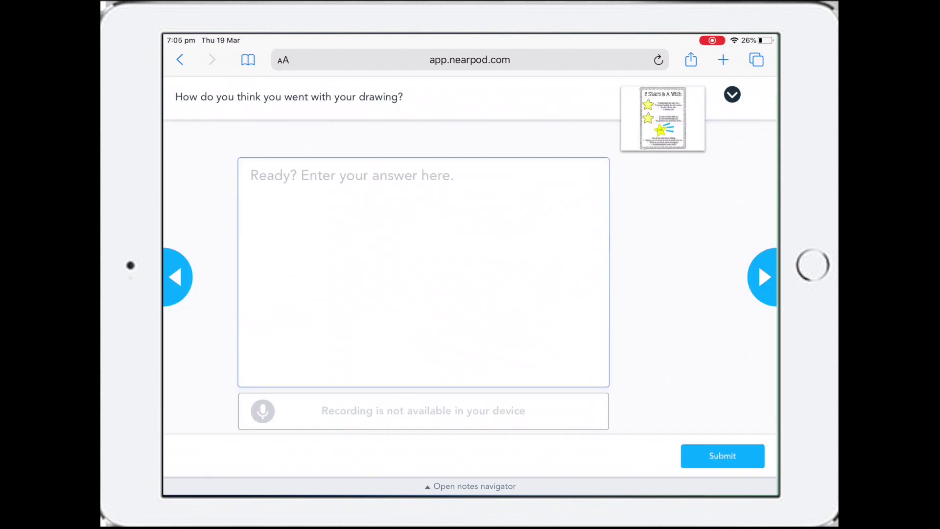
{"action": "left_click", "coordinate": [251, 175]}
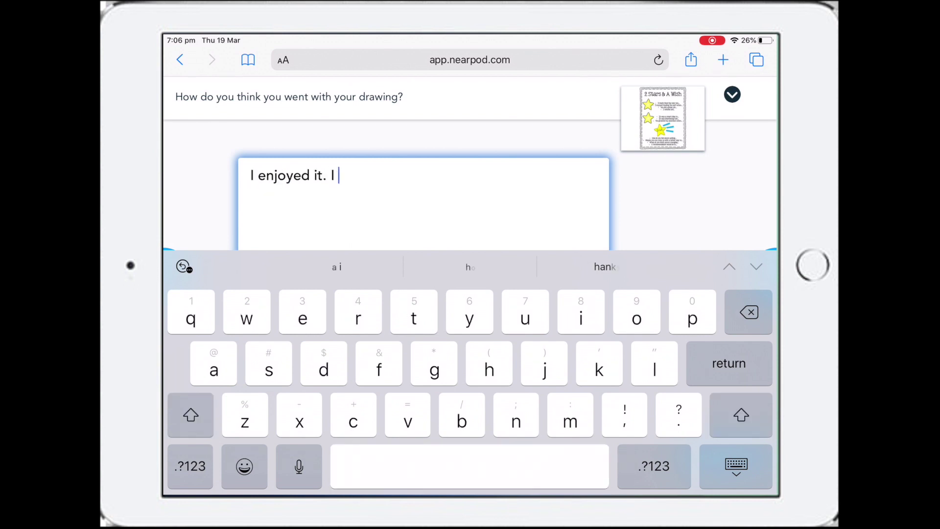
{"action": "type", "text": "did we"}
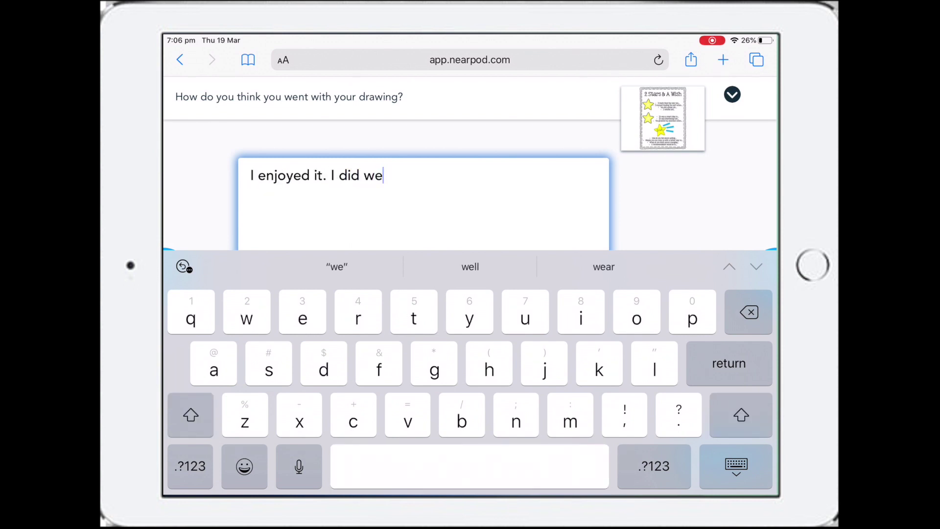
{"action": "type", "text": "ll"}
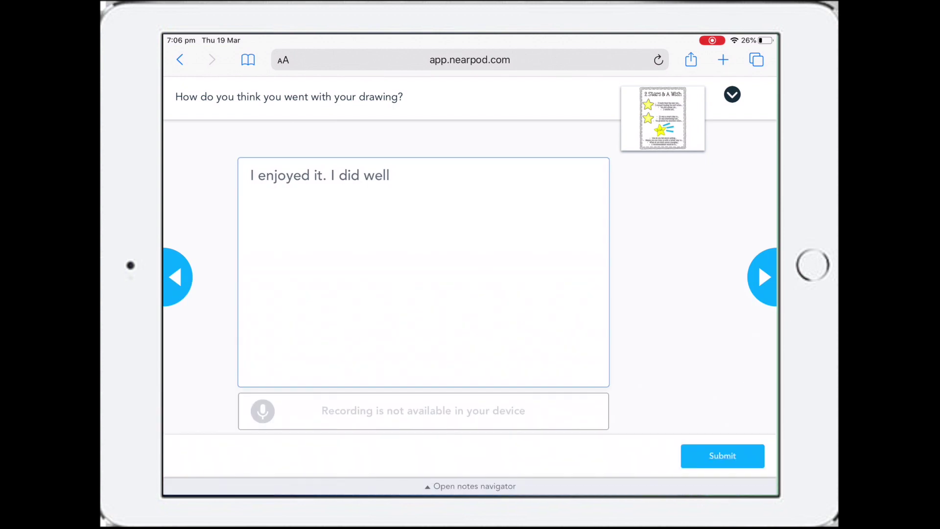
{"action": "left_click", "coordinate": [723, 456]}
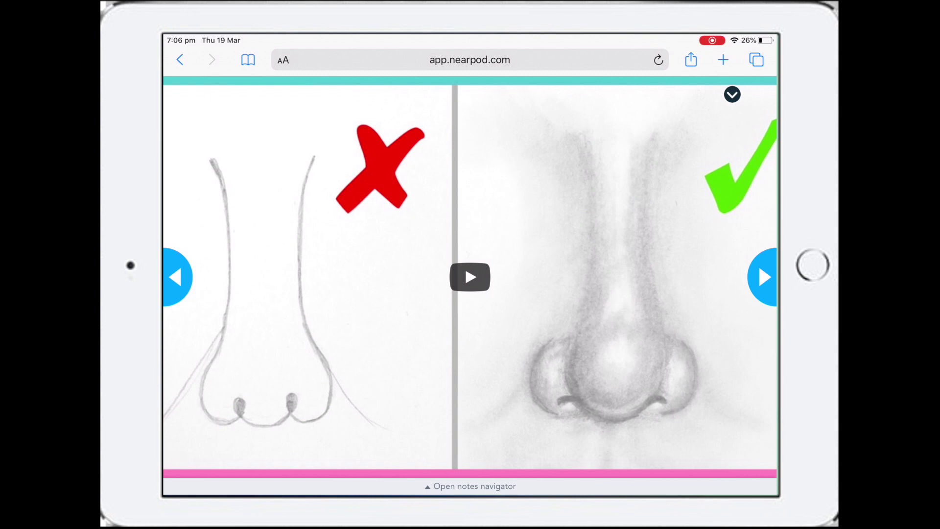
{"action": "left_click", "coordinate": [470, 276]}
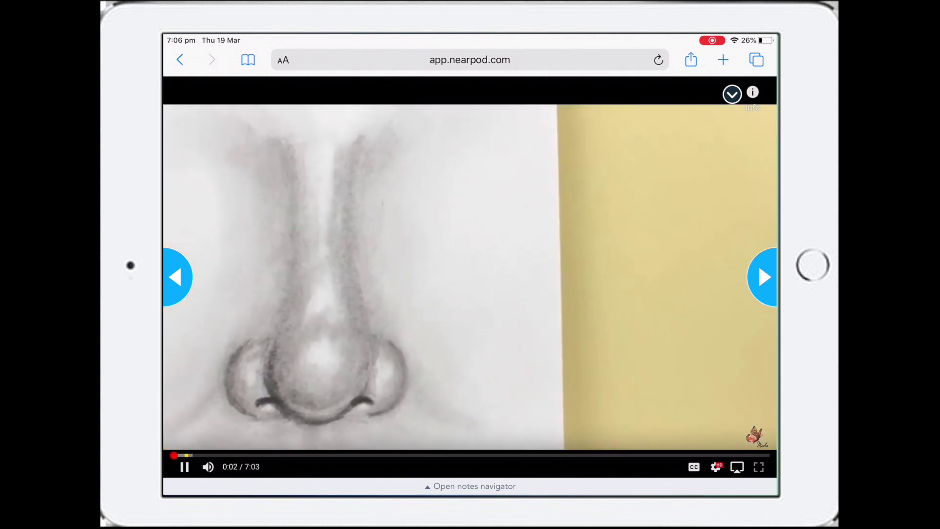
{"action": "left_click", "coordinate": [761, 277]}
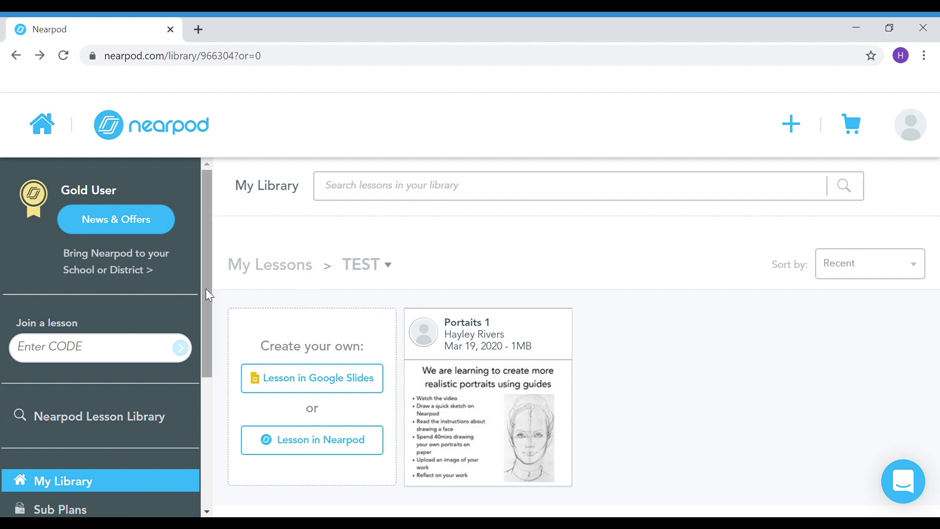
Open Reports and the Portaits 1 report for the 2020-3-19 session.
{"action": "left_click_drag", "start_coordinate": [206, 292], "coordinate": [205, 440]}
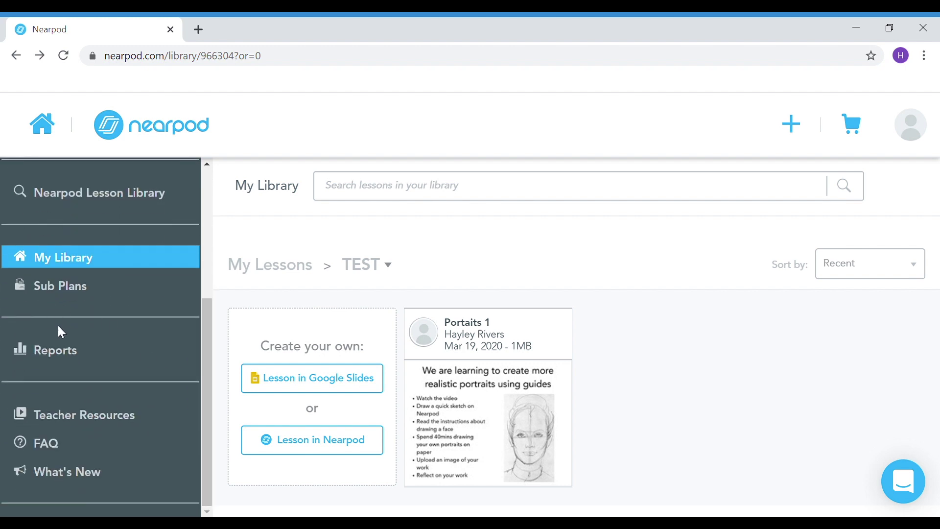
{"action": "left_click", "coordinate": [56, 351]}
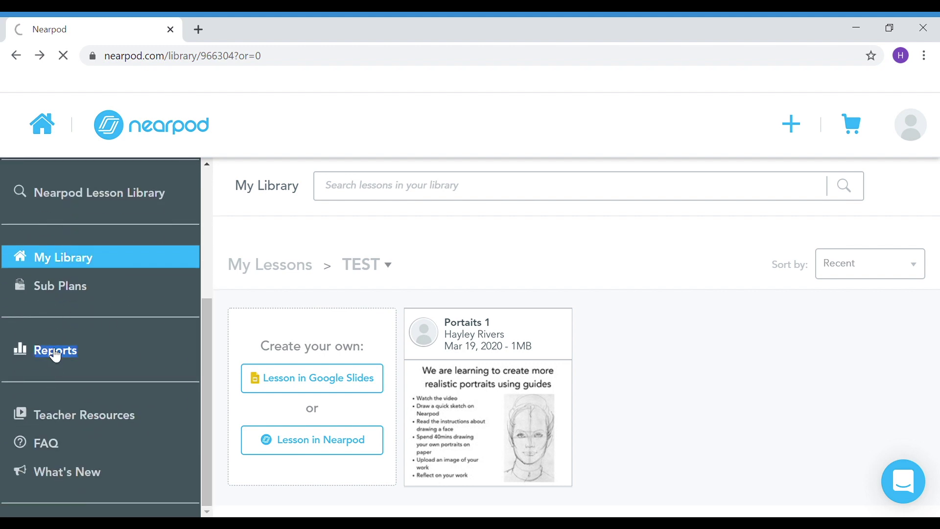
{"action": "double_click", "coordinate": [55, 351]}
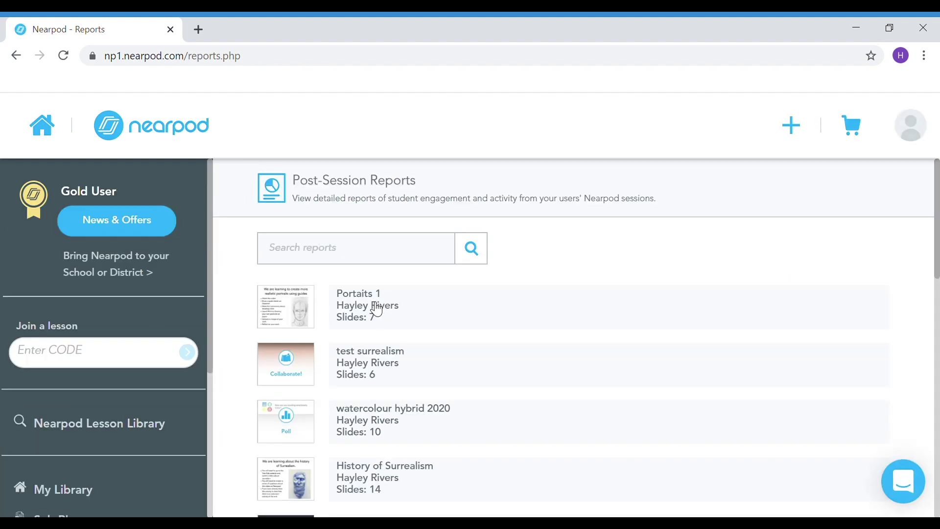
{"action": "left_click", "coordinate": [365, 305]}
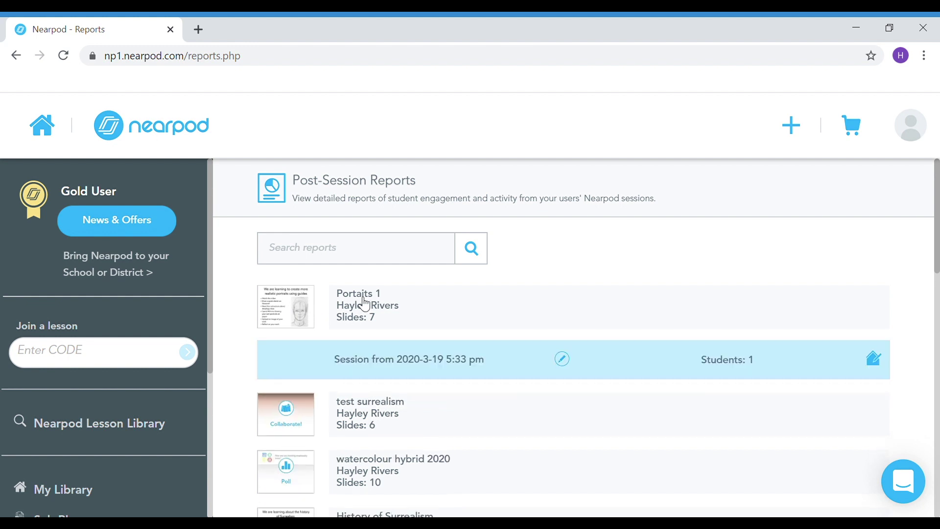
{"action": "left_click", "coordinate": [366, 305]}
{"action": "left_click", "coordinate": [366, 305]}
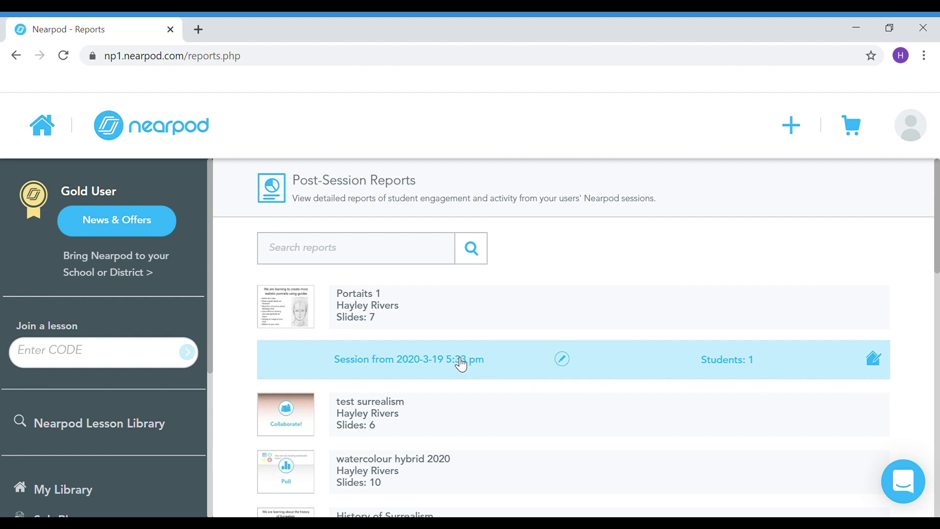
{"action": "left_click", "coordinate": [461, 364]}
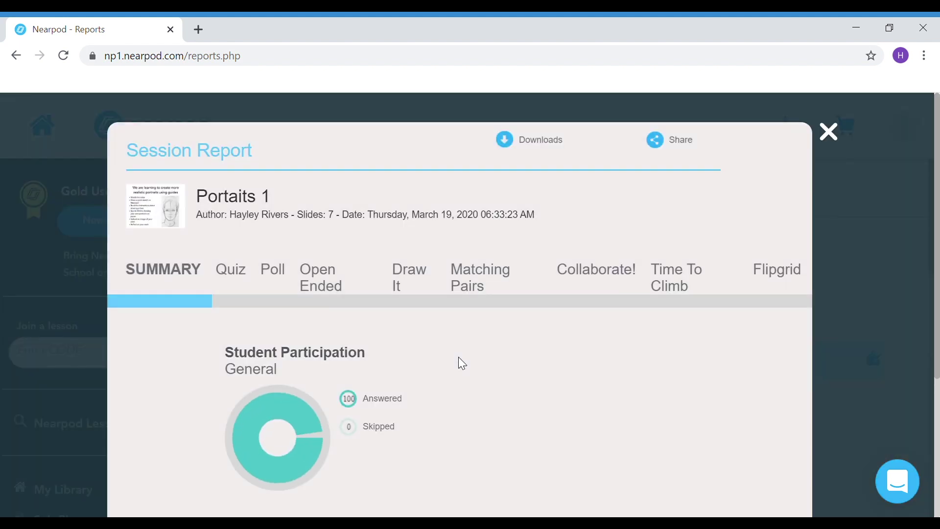
Check the Quiz and Poll results, then show the open-ended drawing reflection responses.
{"action": "left_click", "coordinate": [243, 280]}
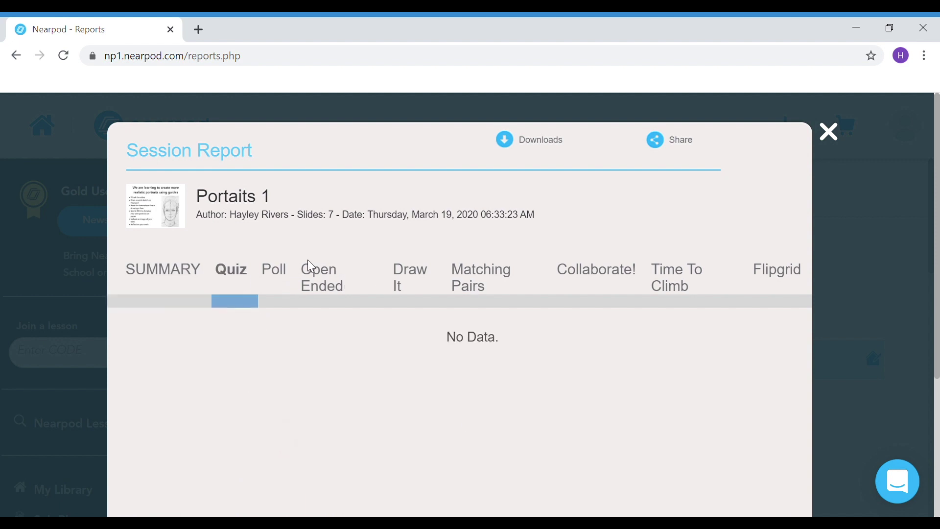
{"action": "left_click", "coordinate": [282, 286]}
{"action": "left_click", "coordinate": [330, 290]}
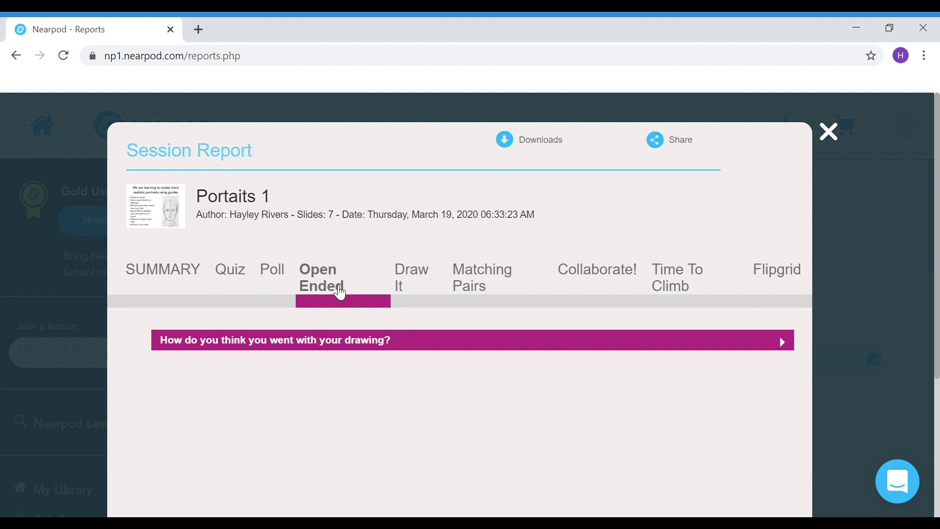
{"action": "left_click", "coordinate": [449, 344]}
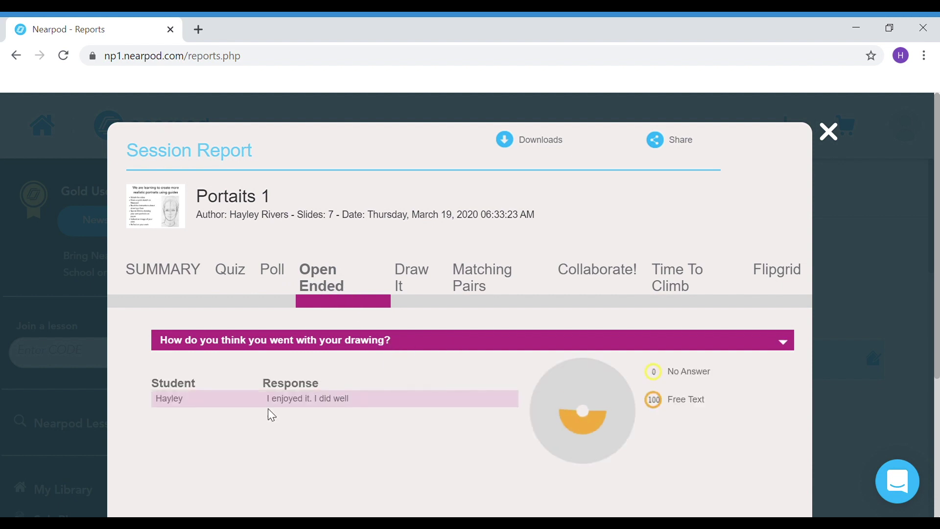
Show the Draw It quick sketch submissions and the uploaded pictures of student work.
{"action": "left_click", "coordinate": [413, 287]}
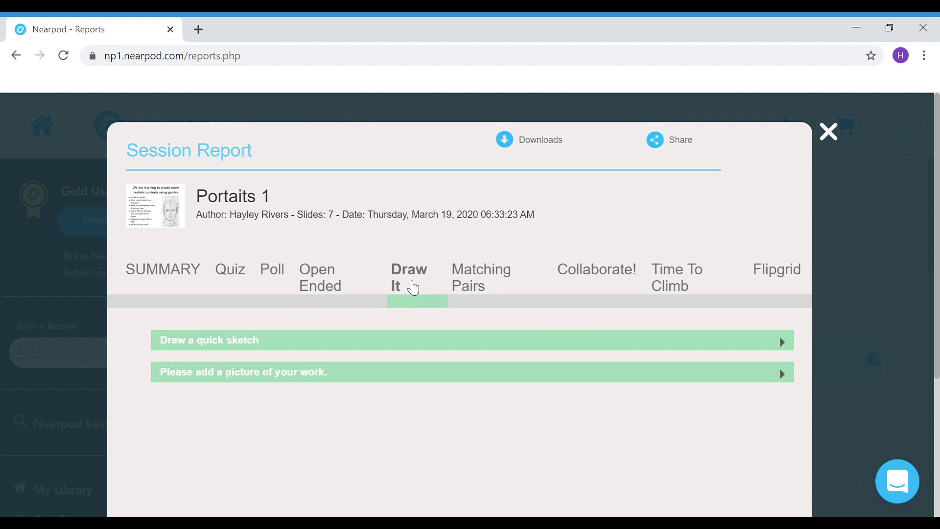
{"action": "left_click", "coordinate": [782, 343]}
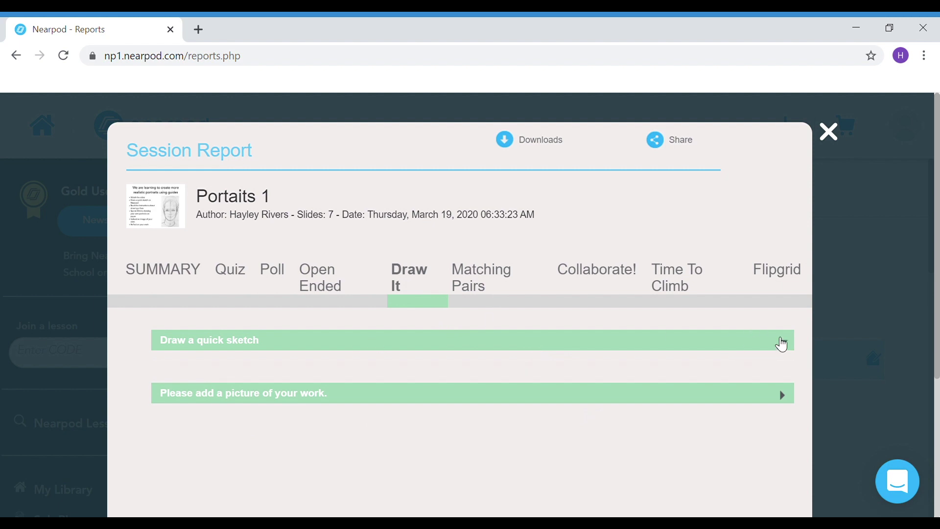
{"action": "scroll", "coordinate": [520, 411], "scroll_direction": "down", "scroll_amount": 4}
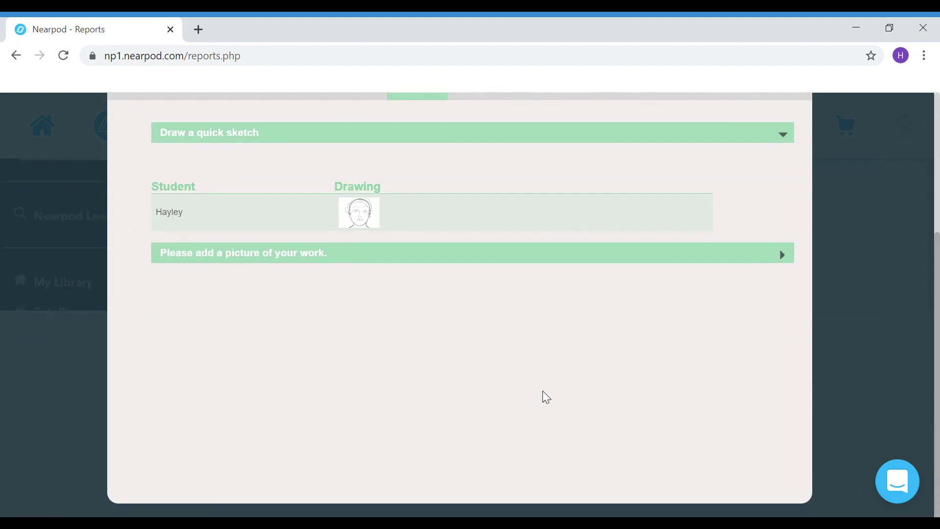
{"action": "left_click", "coordinate": [783, 255]}
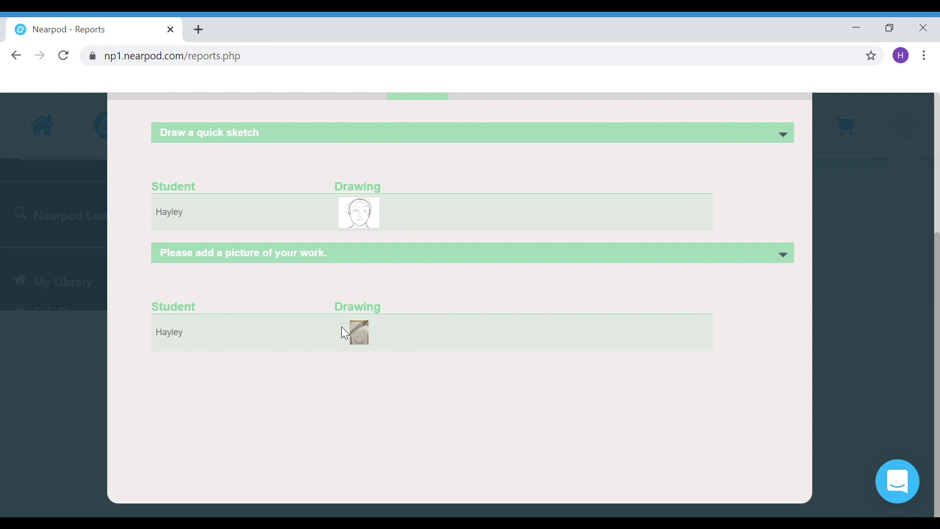
Return to the top of the report and view its download options.
{"action": "scroll", "coordinate": [494, 305], "scroll_direction": "up", "scroll_amount": 2}
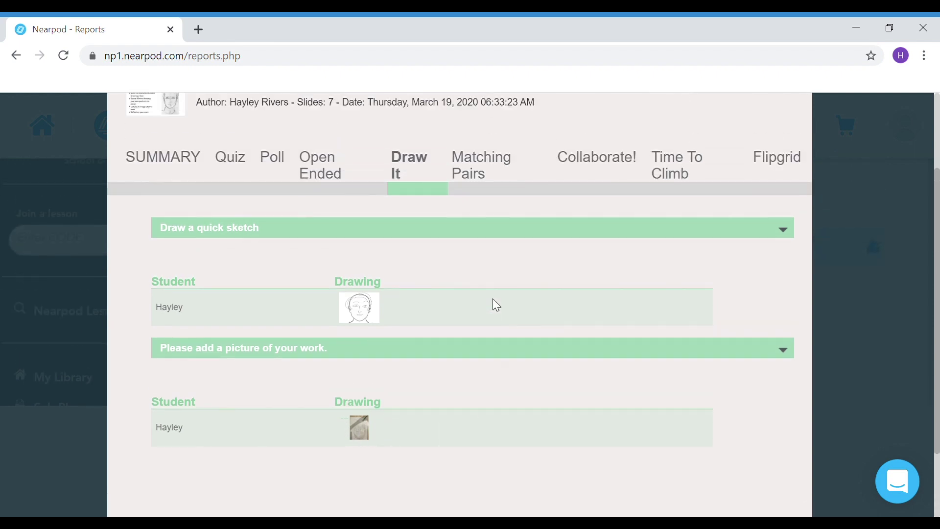
{"action": "scroll", "coordinate": [496, 305], "scroll_direction": "up", "scroll_amount": 1}
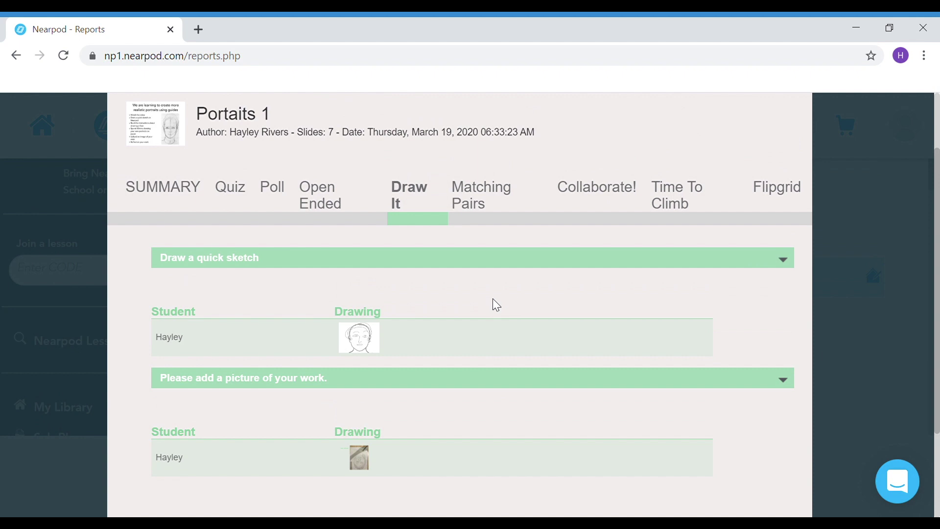
{"action": "scroll", "coordinate": [496, 305], "scroll_direction": "up", "scroll_amount": 3}
{"action": "left_click", "coordinate": [538, 143]}
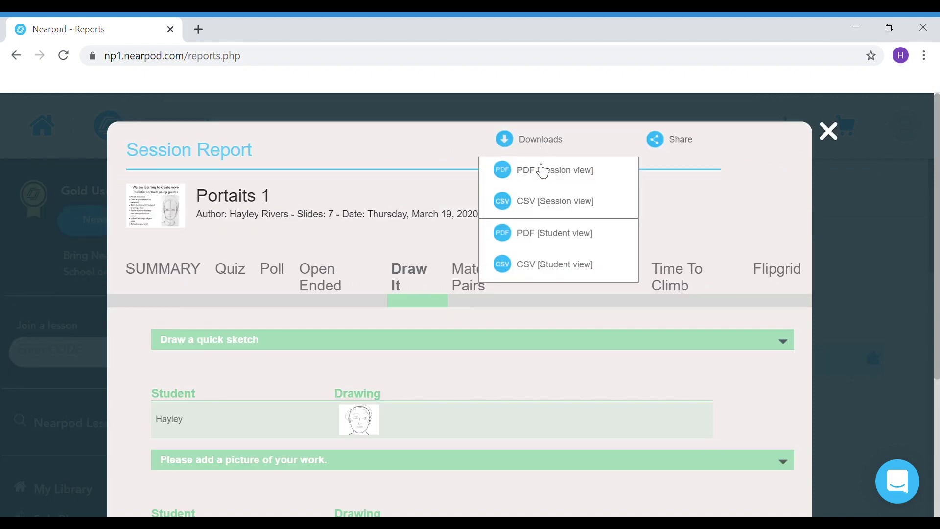